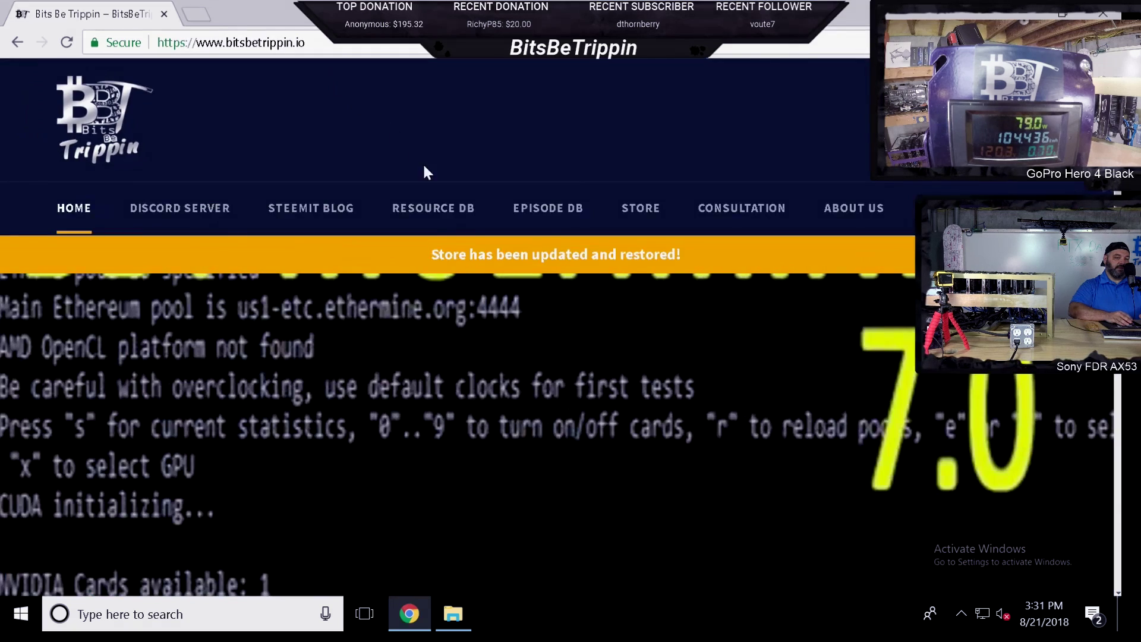
Step: Open the "Official Release BBT MultiMiner v7.0 for Windows Mining" post from the home page, with the page zoomed out
{"action": "scroll", "coordinate": [313, 172], "scroll_direction": "down", "scroll_amount": 3}
{"action": "scroll", "coordinate": [313, 172], "scroll_direction": "down", "scroll_amount": 3}
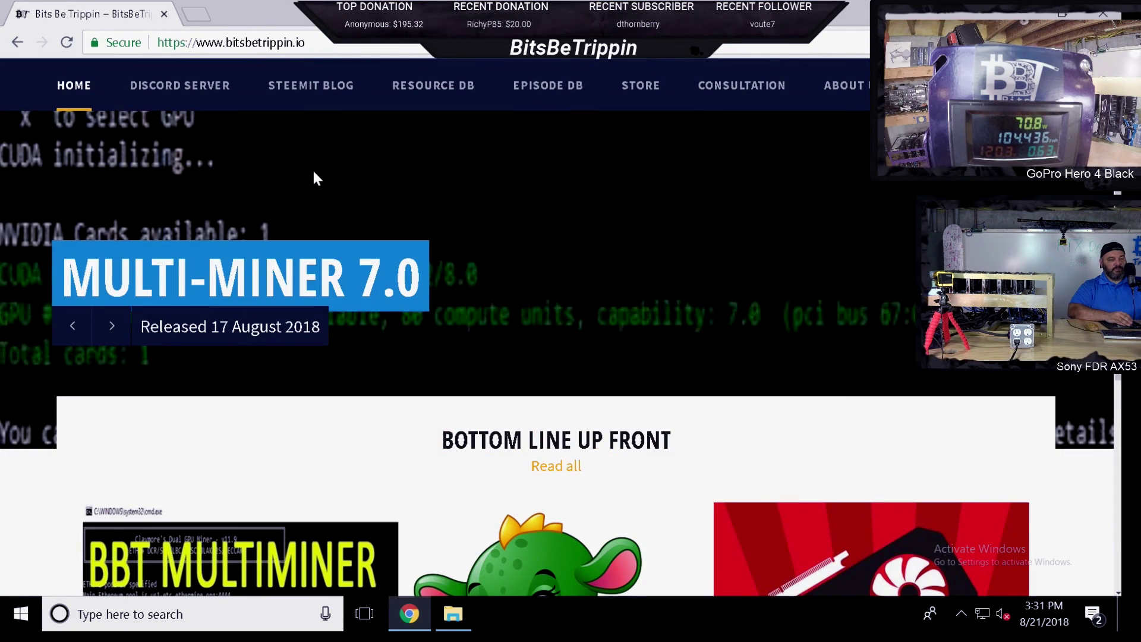
{"action": "key", "text": "ctrl+minus"}
{"action": "key", "text": "ctrl+minus"}
{"action": "key", "text": "ctrl+minus"}
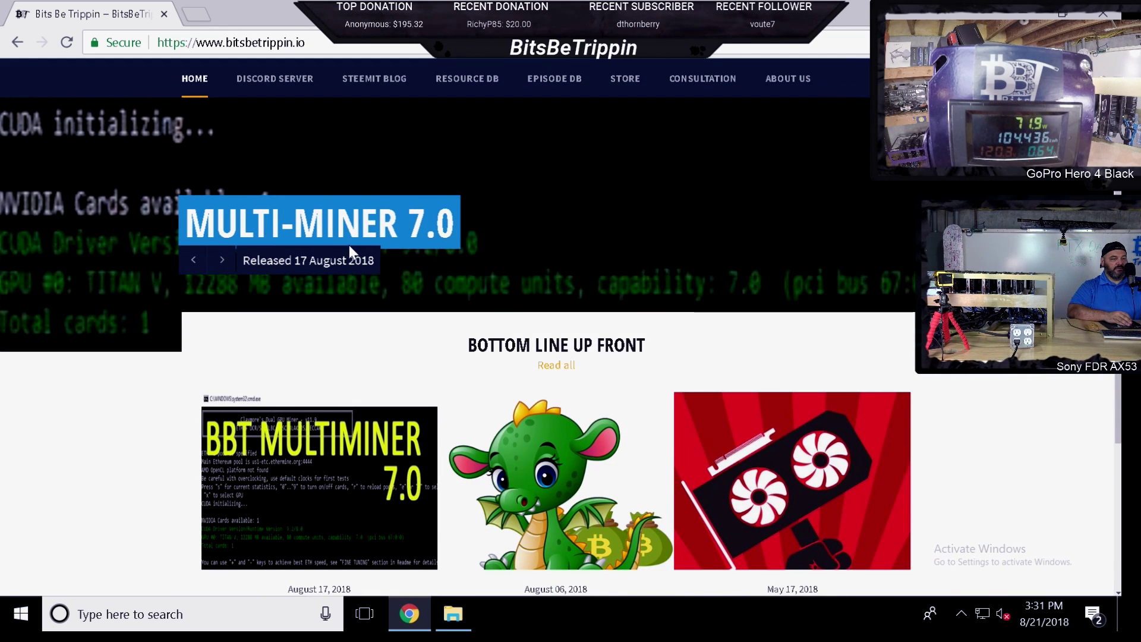
{"action": "key", "text": "ctrl+minus"}
{"action": "scroll", "coordinate": [364, 392], "scroll_direction": "down", "scroll_amount": 2}
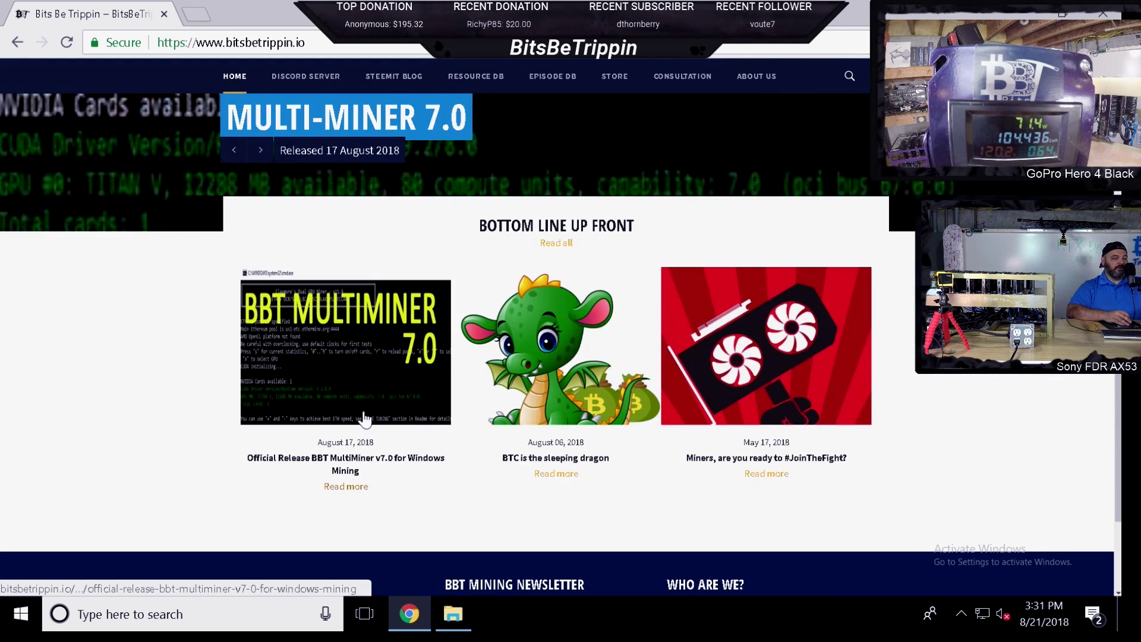
{"action": "left_click", "coordinate": [368, 459]}
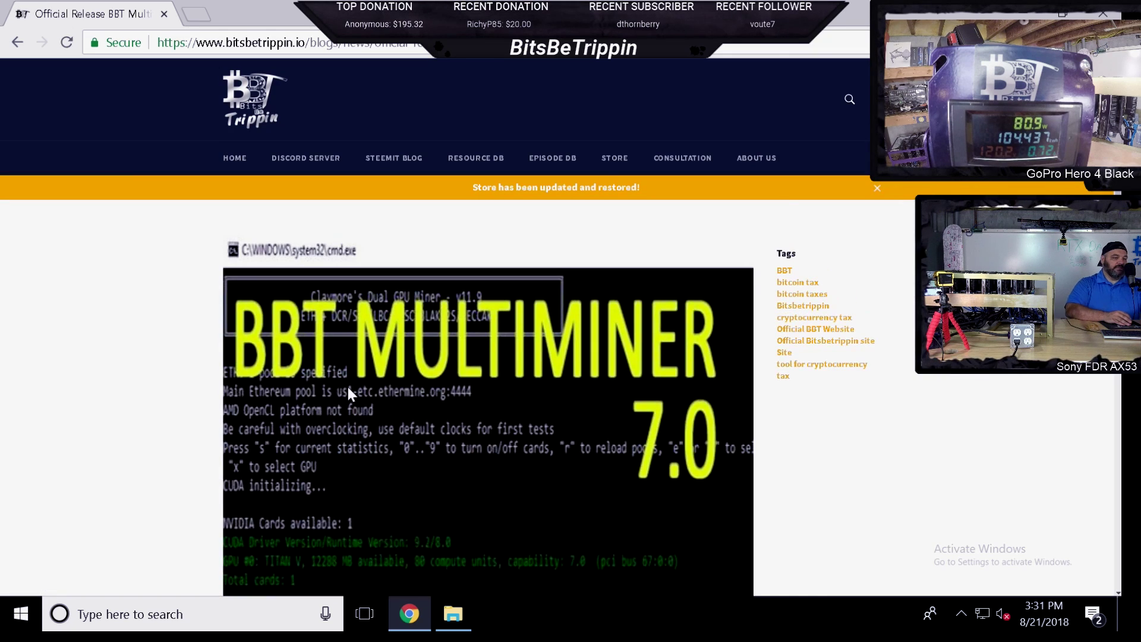
Step: Open the post's GitHub download link and locate the bbtmultiminer-v7.0.zip asset on the release page
{"action": "scroll", "coordinate": [347, 387], "scroll_direction": "down", "scroll_amount": 9}
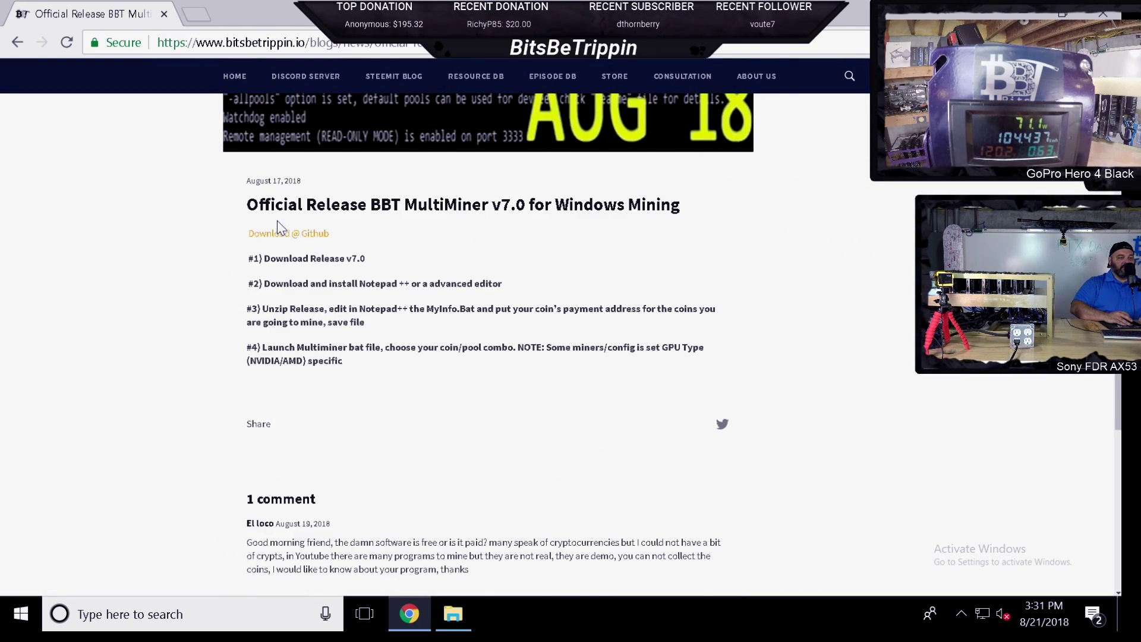
{"action": "left_click", "coordinate": [283, 233]}
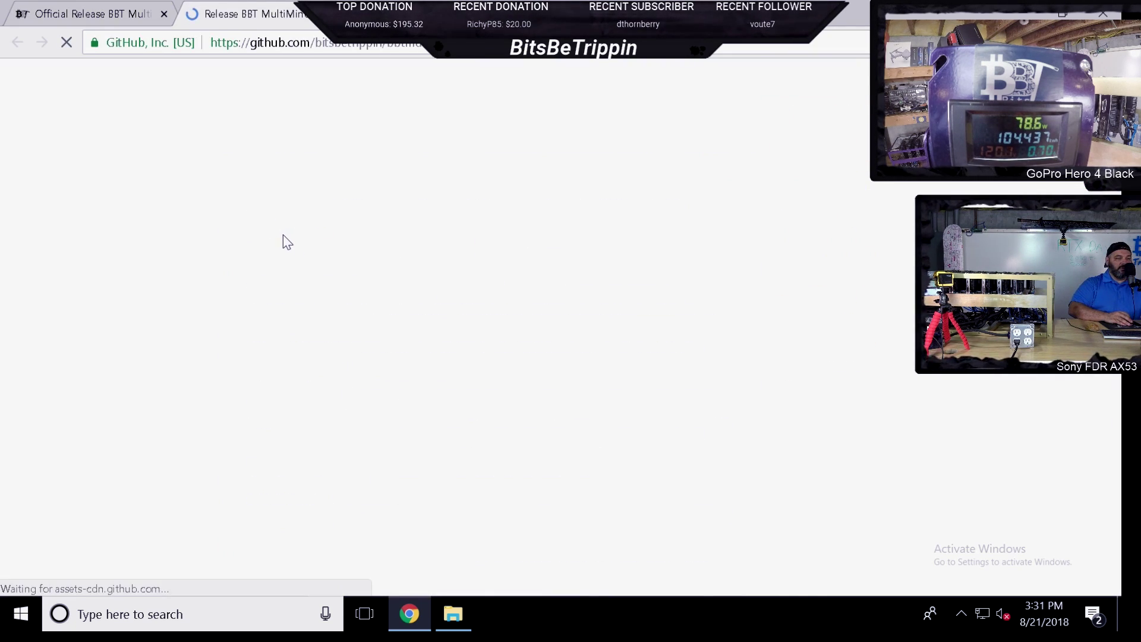
{"action": "scroll", "coordinate": [444, 474], "scroll_direction": "down", "scroll_amount": 3}
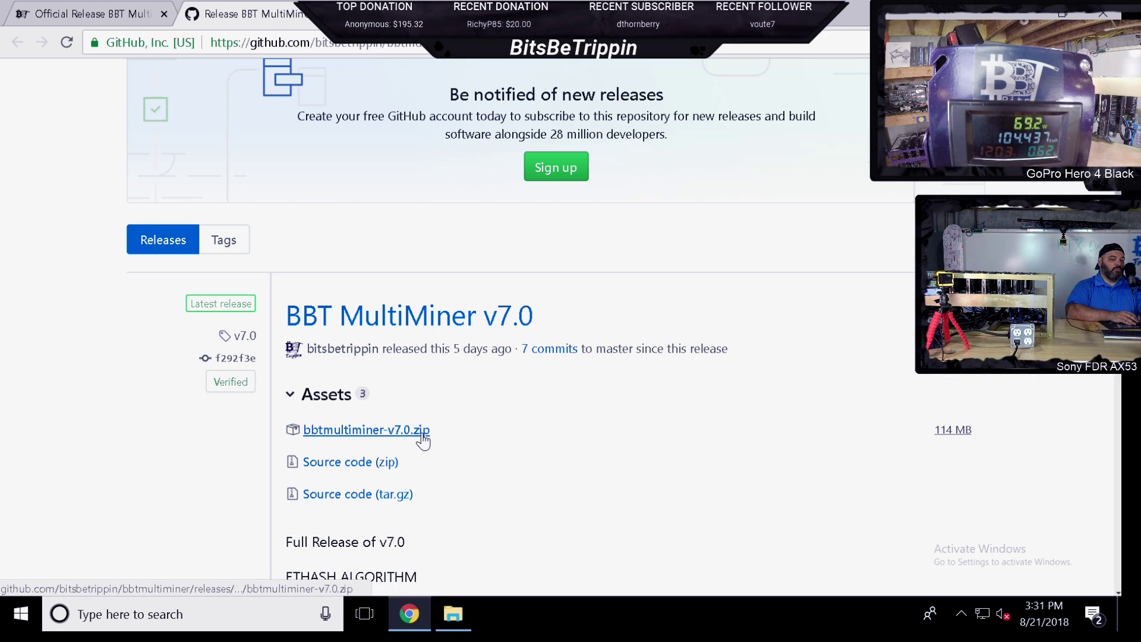
Step: Switch to Windows Defender Security Center and open its Virus & threat protection section
{"action": "left_click", "coordinate": [962, 614]}
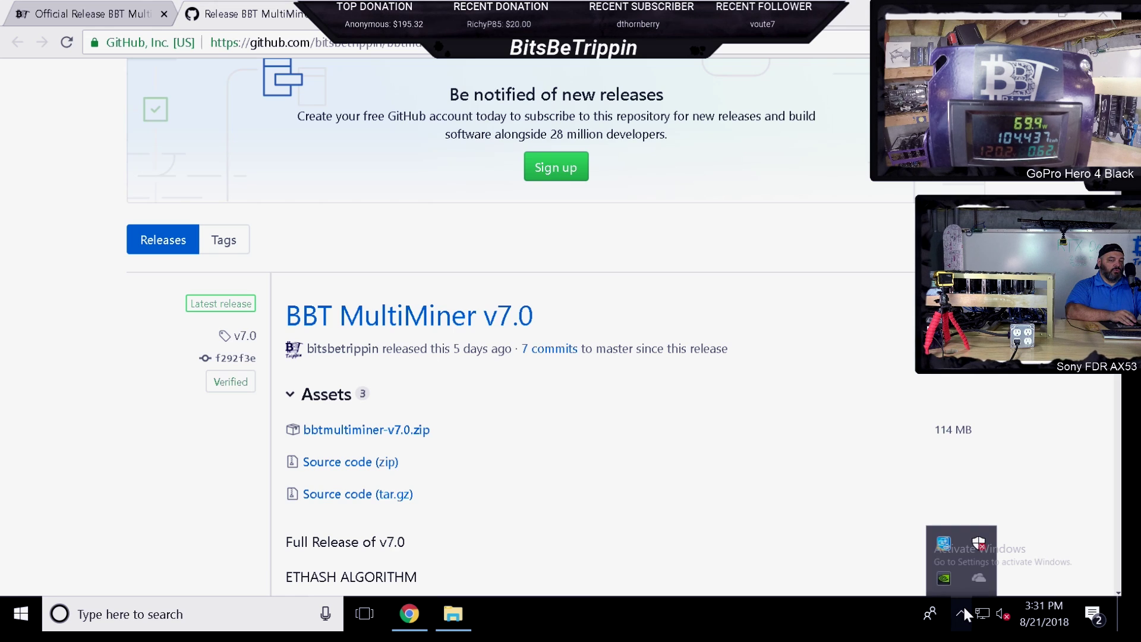
{"action": "left_click", "coordinate": [974, 550]}
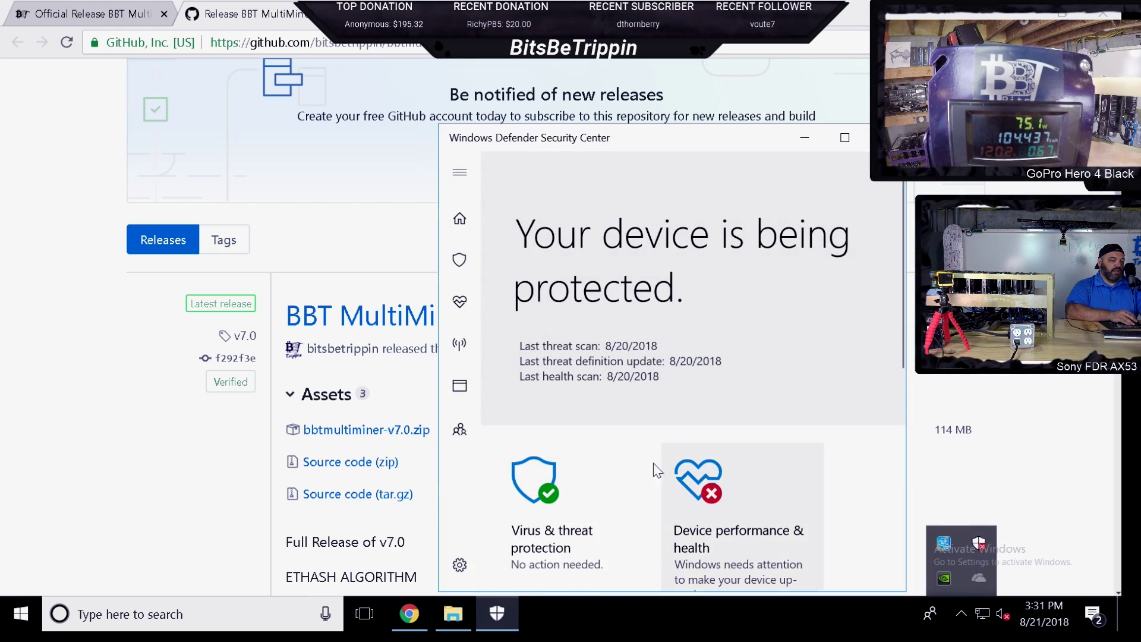
{"action": "scroll", "coordinate": [657, 470], "scroll_direction": "down", "scroll_amount": 5}
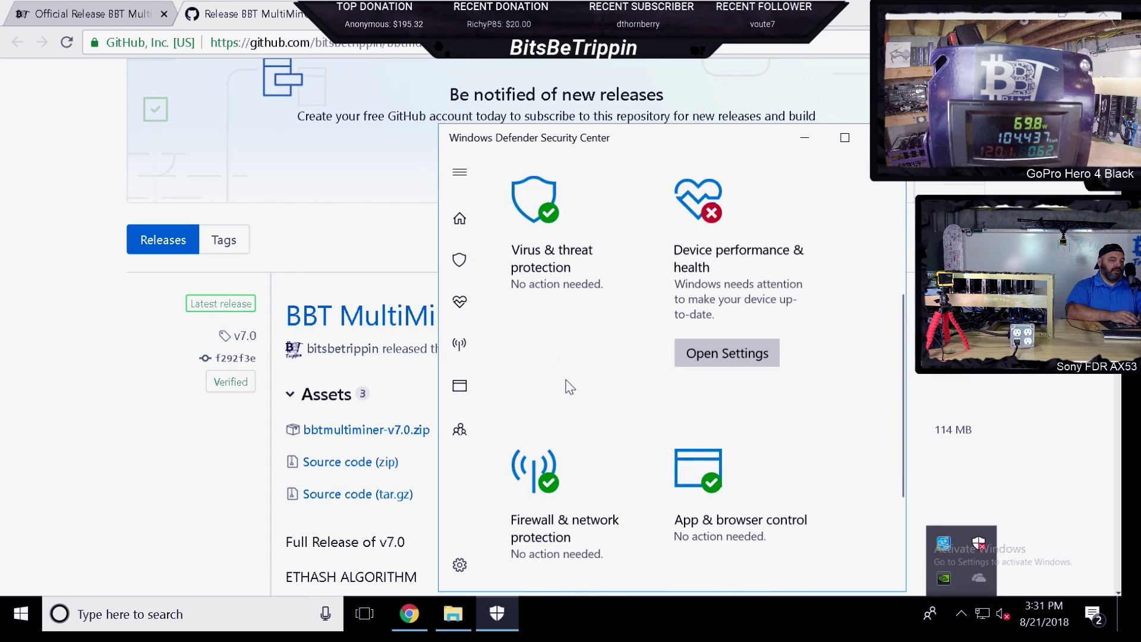
{"action": "scroll", "coordinate": [535, 374], "scroll_direction": "down", "scroll_amount": 2}
{"action": "scroll", "coordinate": [541, 378], "scroll_direction": "up", "scroll_amount": 3}
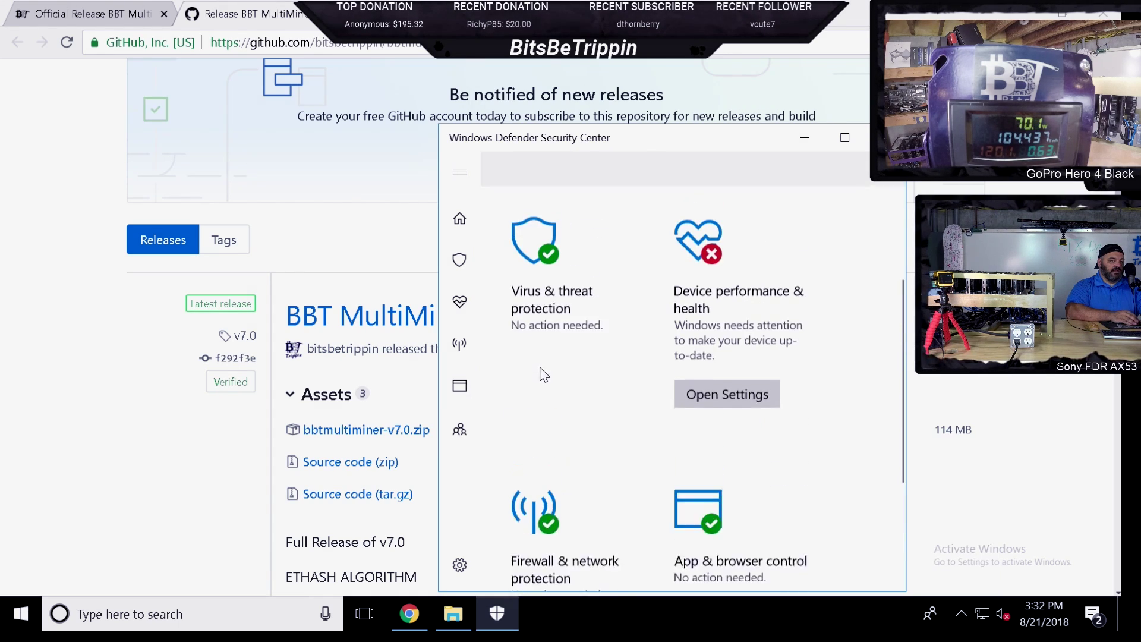
{"action": "scroll", "coordinate": [543, 373], "scroll_direction": "up", "scroll_amount": 1}
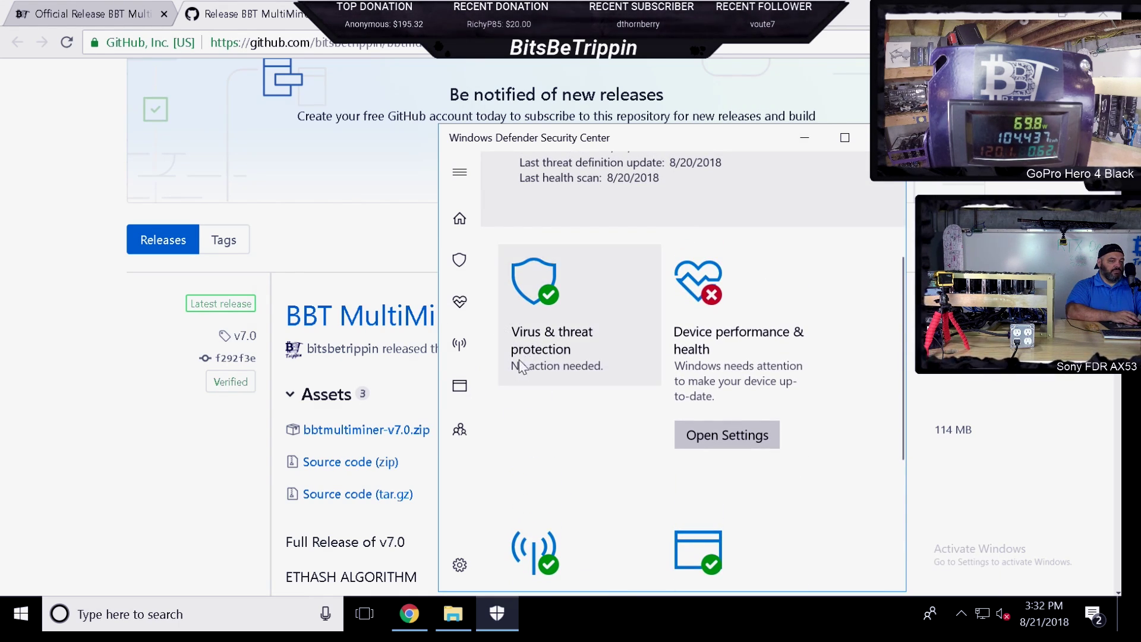
{"action": "left_click", "coordinate": [557, 347]}
Step: Go to the exclusions page through the Virus & threat protection settings
{"action": "scroll", "coordinate": [578, 405], "scroll_direction": "down", "scroll_amount": 3}
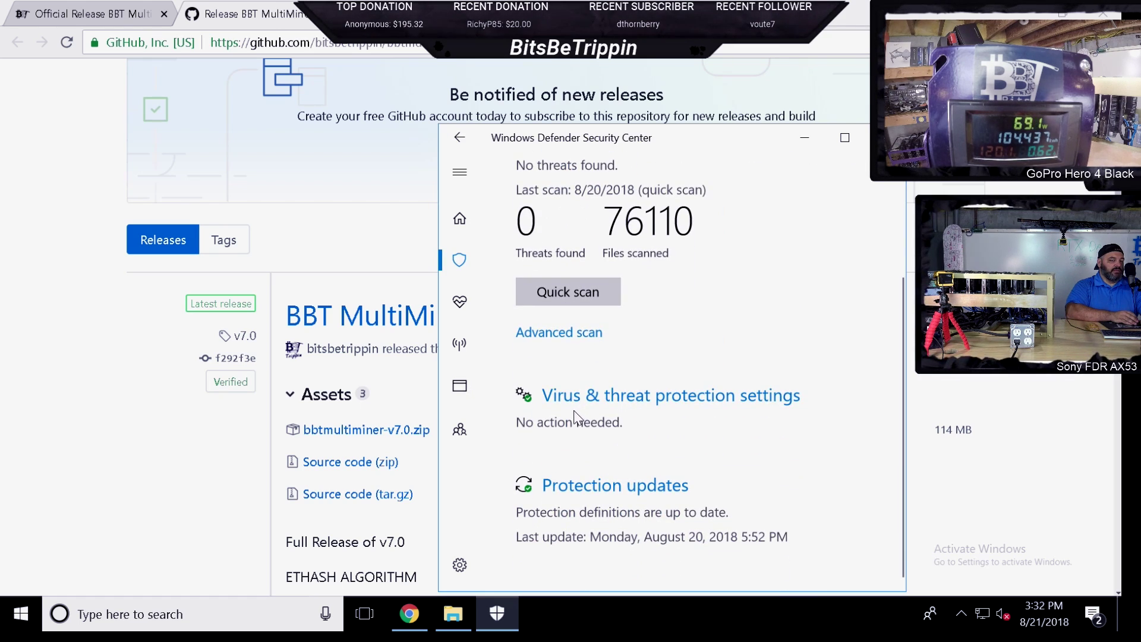
{"action": "left_click", "coordinate": [600, 395]}
{"action": "scroll", "coordinate": [594, 404], "scroll_direction": "down", "scroll_amount": 8}
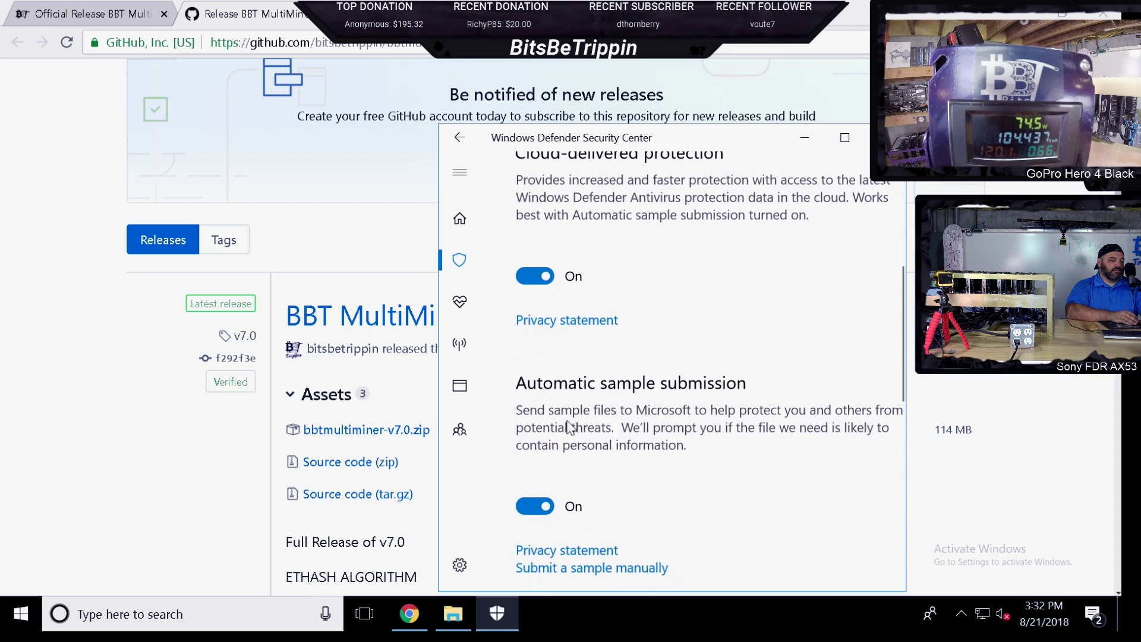
{"action": "scroll", "coordinate": [567, 434], "scroll_direction": "down", "scroll_amount": 2}
{"action": "left_click", "coordinate": [568, 442]}
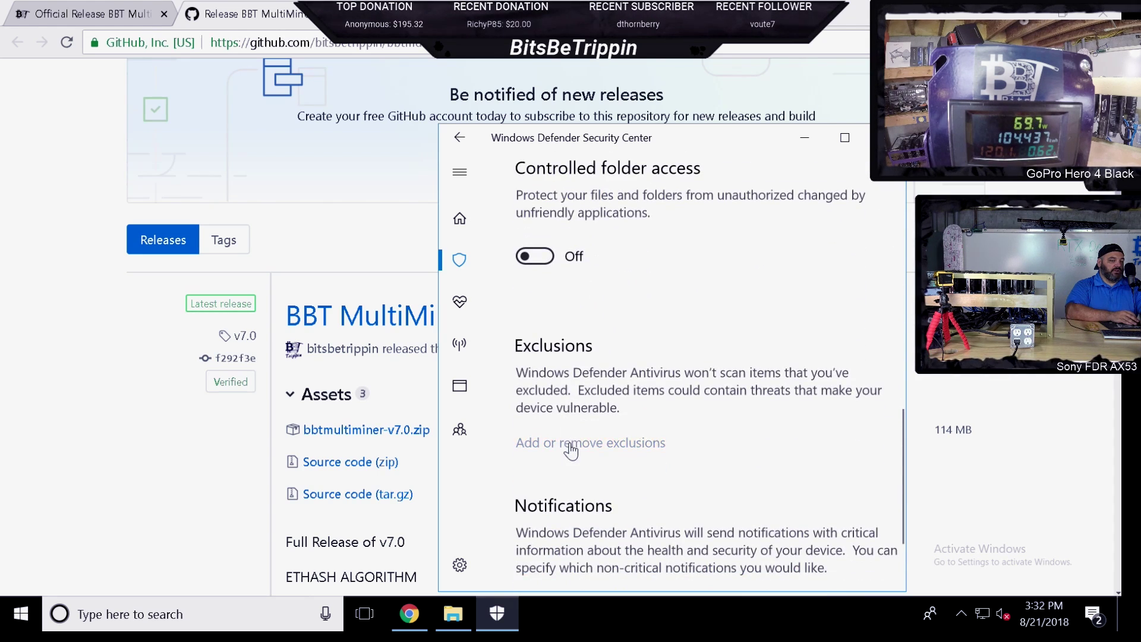
Step: Add the bbtmultiminer-master folder on the Desktop as an antivirus scan exclusion
{"action": "left_click", "coordinate": [527, 315]}
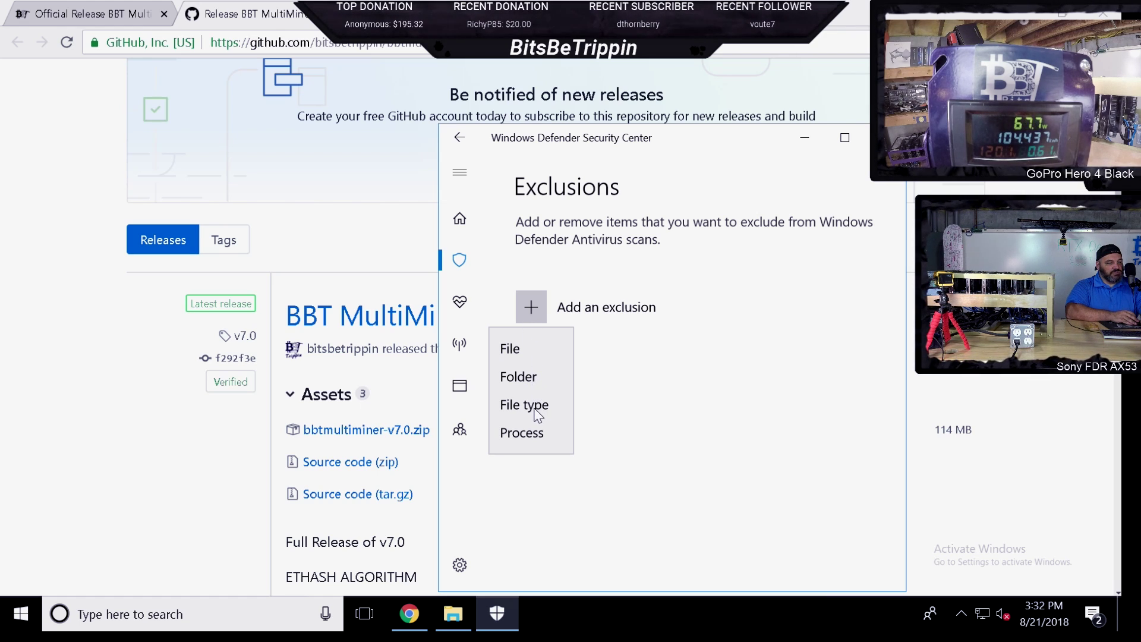
{"action": "left_click", "coordinate": [522, 380]}
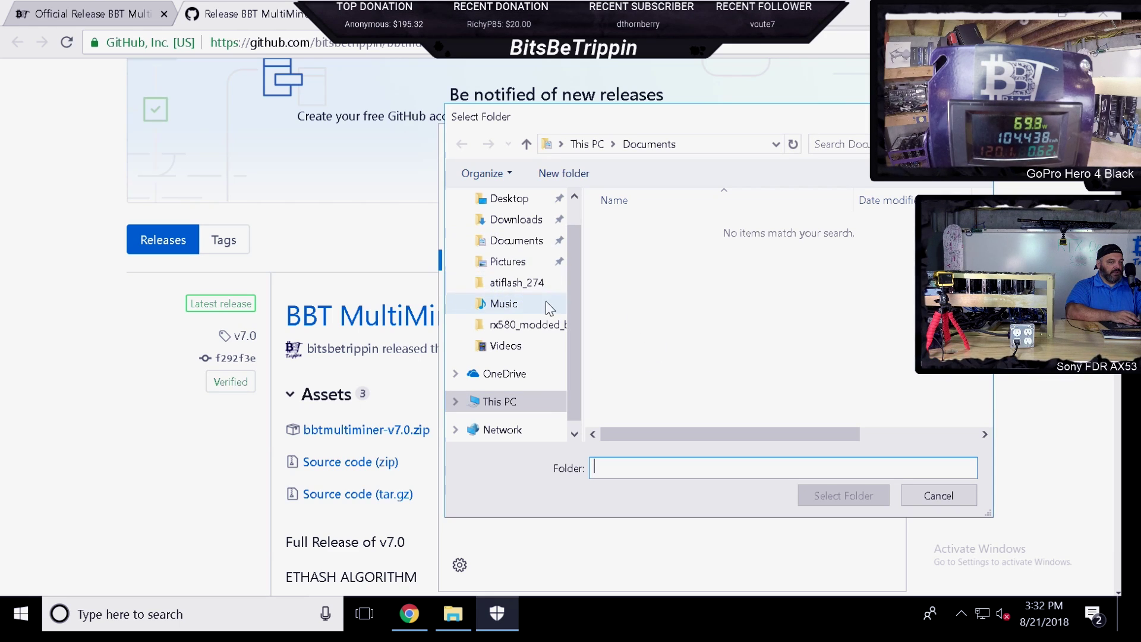
{"action": "left_click", "coordinate": [509, 199]}
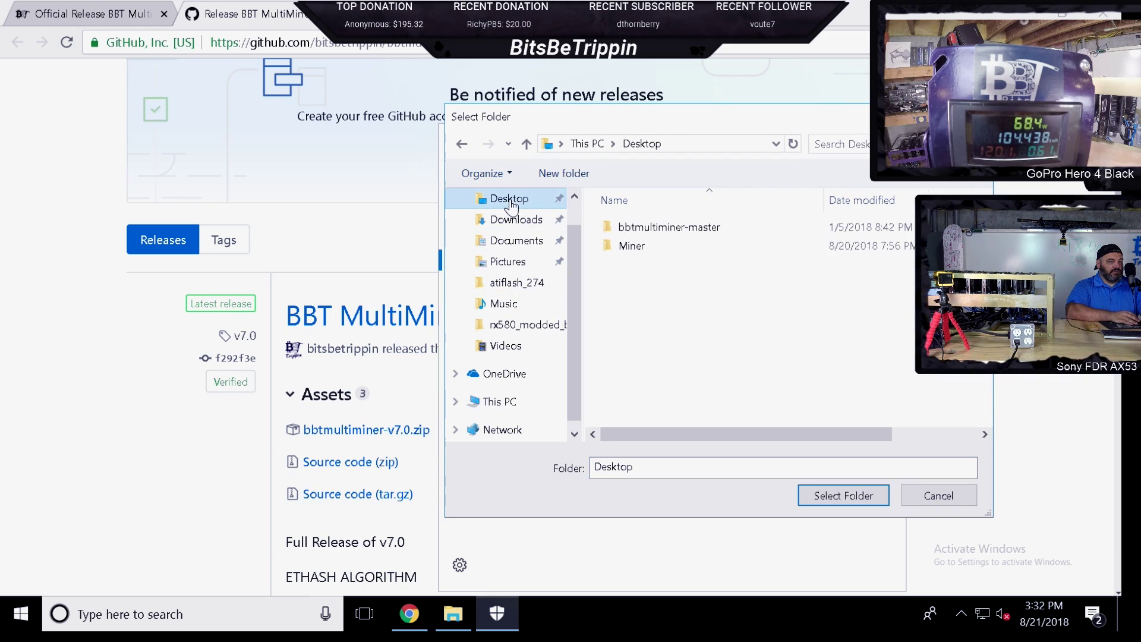
{"action": "left_click", "coordinate": [635, 231]}
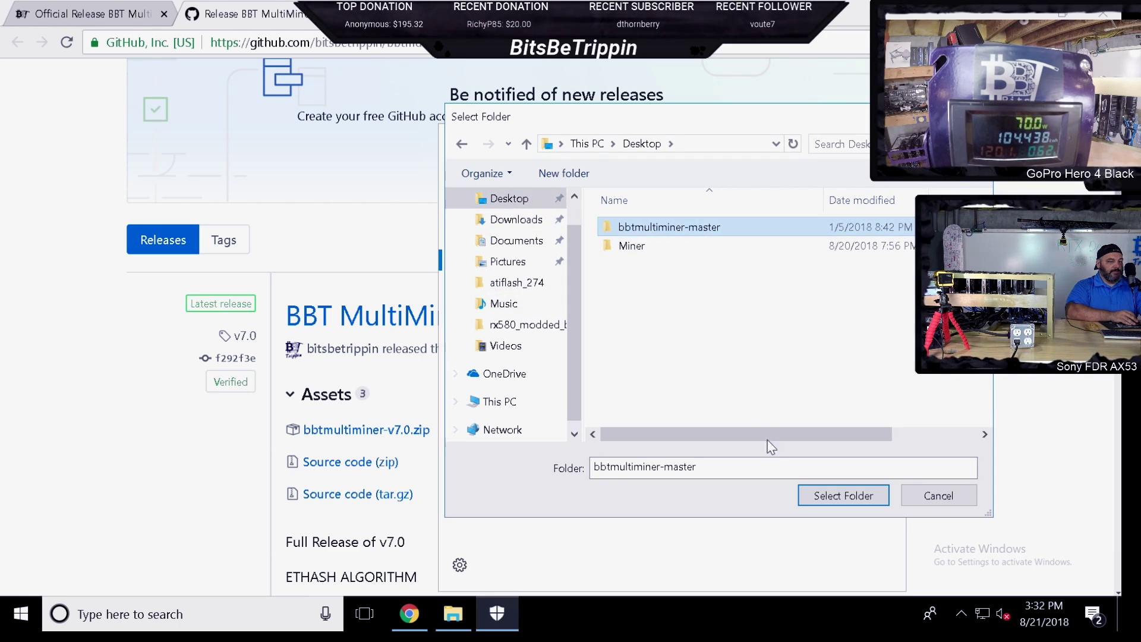
{"action": "left_click", "coordinate": [813, 498]}
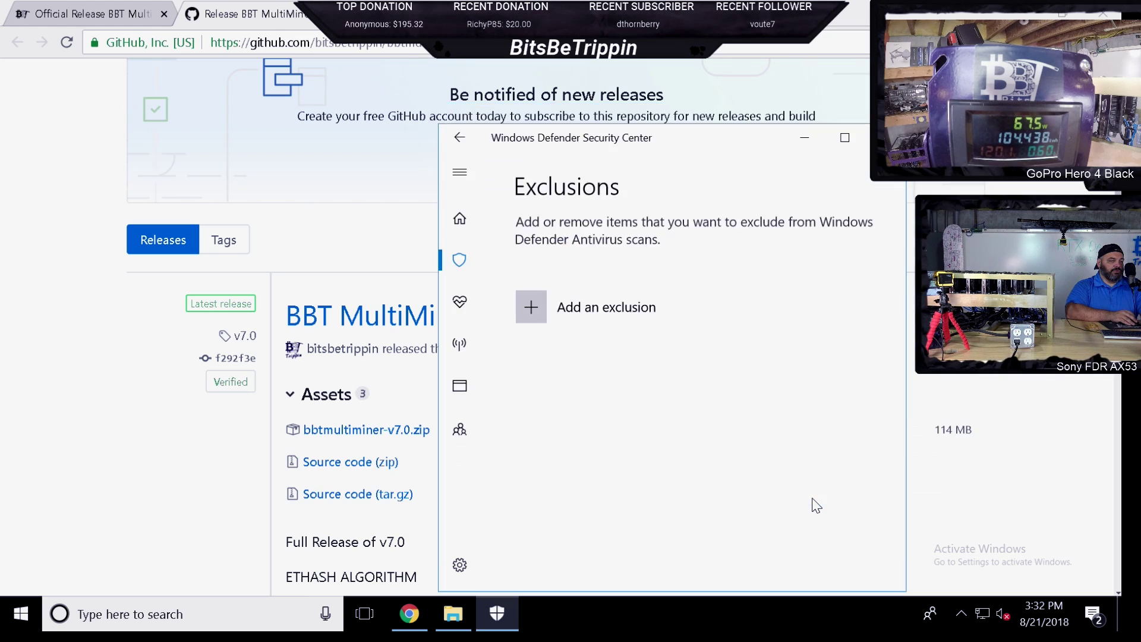
{"action": "left_click", "coordinate": [523, 423]}
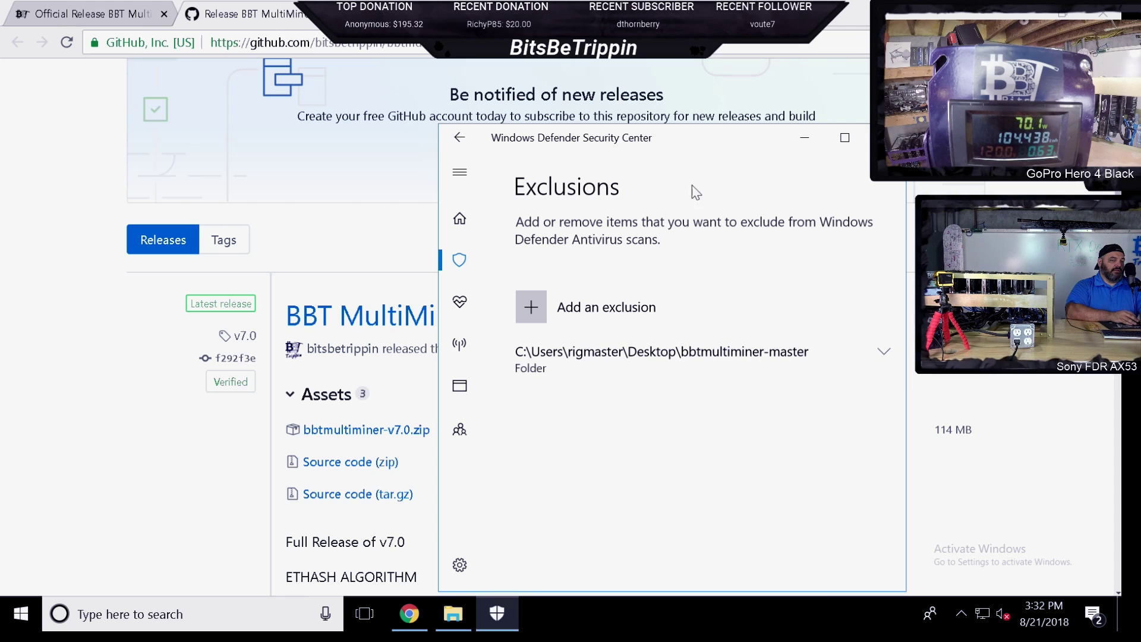
Step: Close Windows Defender Security Center and minimize the browser, switching to the bbtmultiminer-7.0 folder in File Explorer
{"action": "left_click_drag", "start_coordinate": [742, 133], "coordinate": [643, 169]}
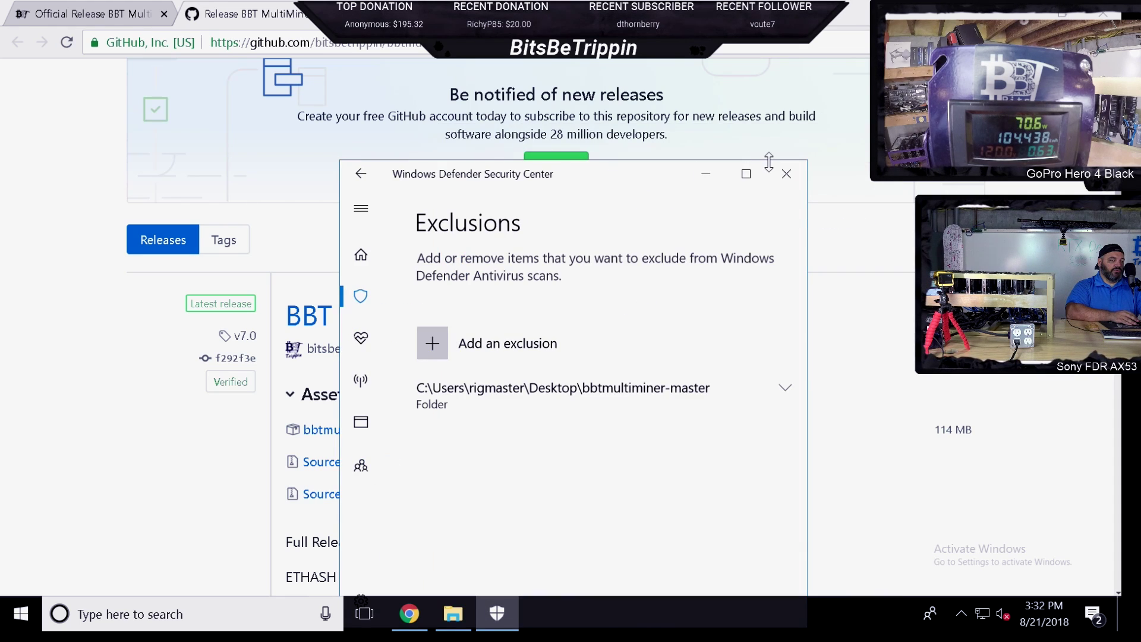
{"action": "left_click", "coordinate": [783, 175]}
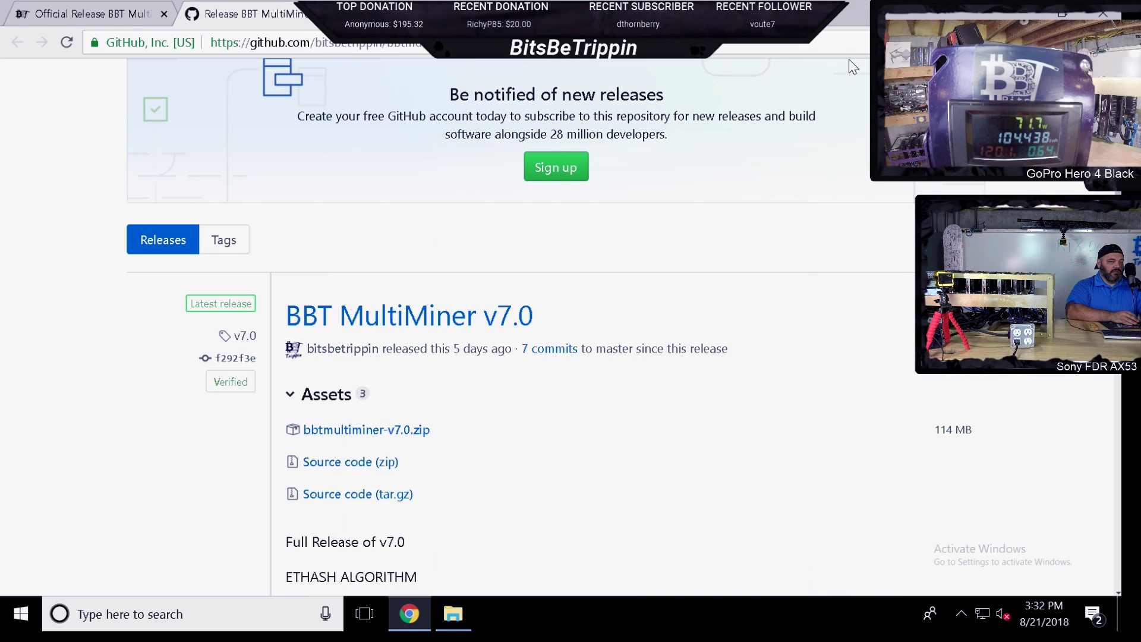
{"action": "double_click", "coordinate": [853, 24]}
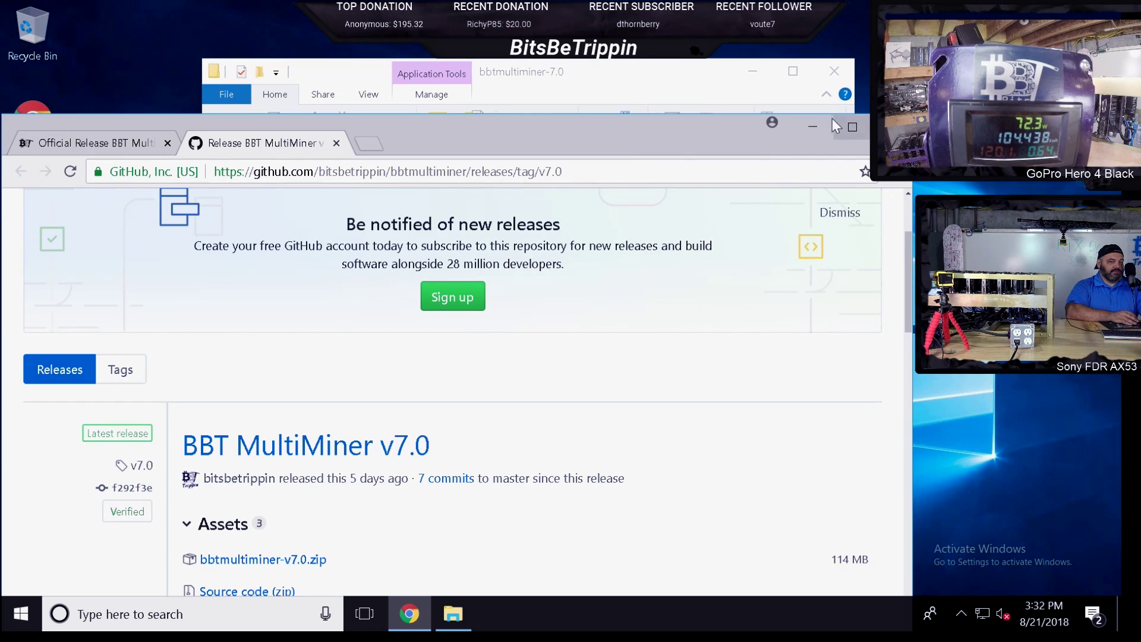
{"action": "left_click", "coordinate": [777, 143]}
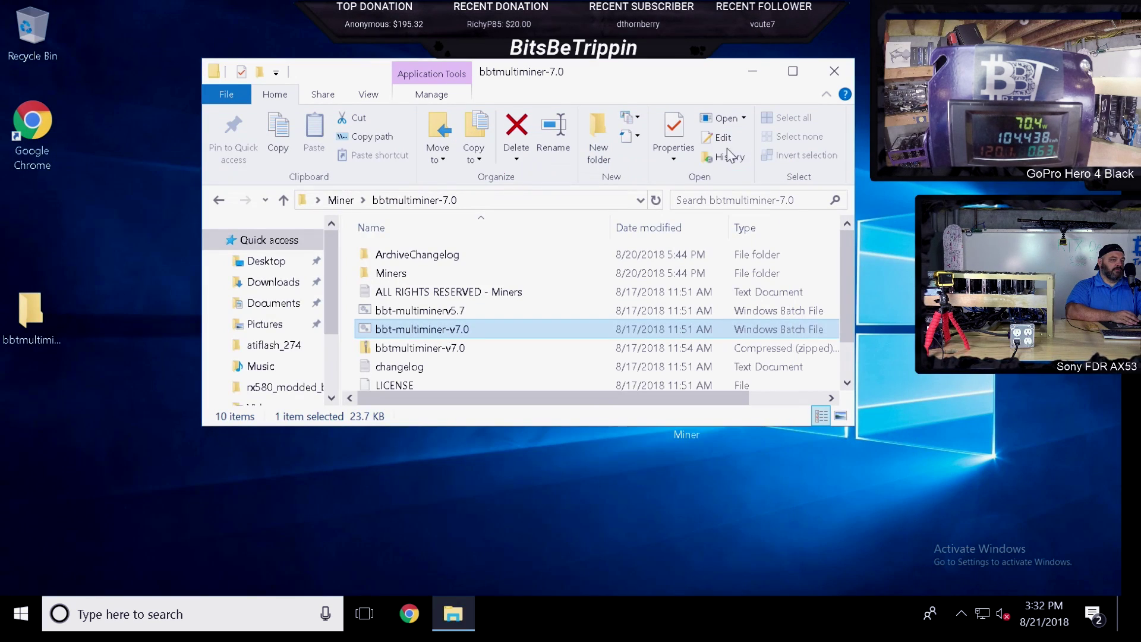
Step: Browse the Miners folder and inspect the contents of cryptonight, XMR, xmrig-AMD-2.5.2-Win64
{"action": "double_click", "coordinate": [389, 273]}
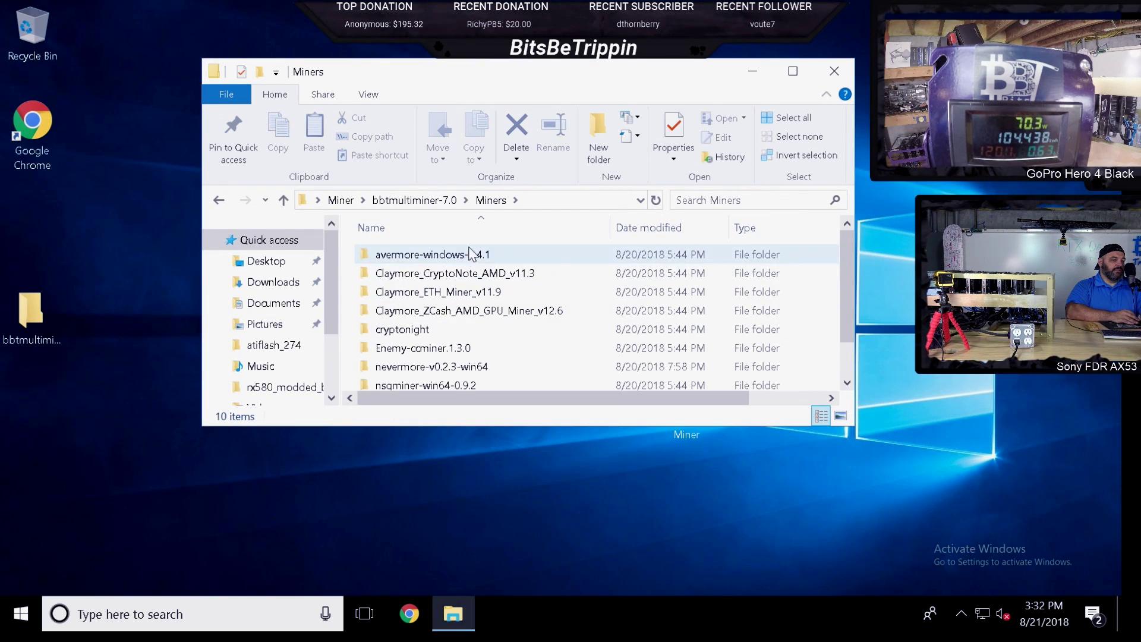
{"action": "scroll", "coordinate": [504, 291], "scroll_direction": "down", "scroll_amount": 1}
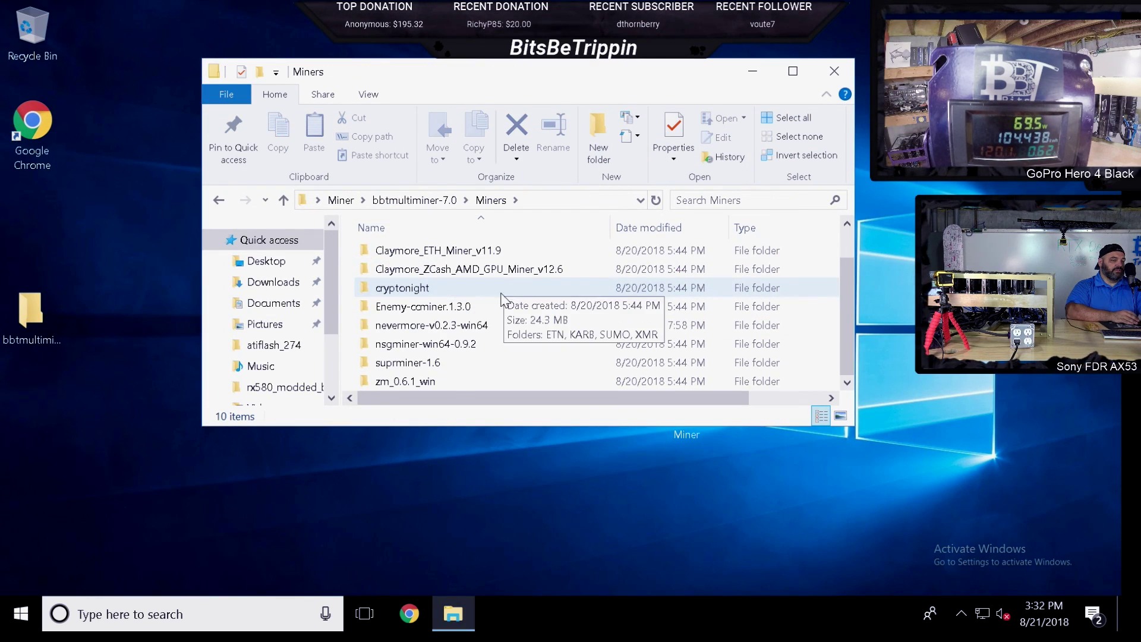
{"action": "left_click", "coordinate": [408, 293]}
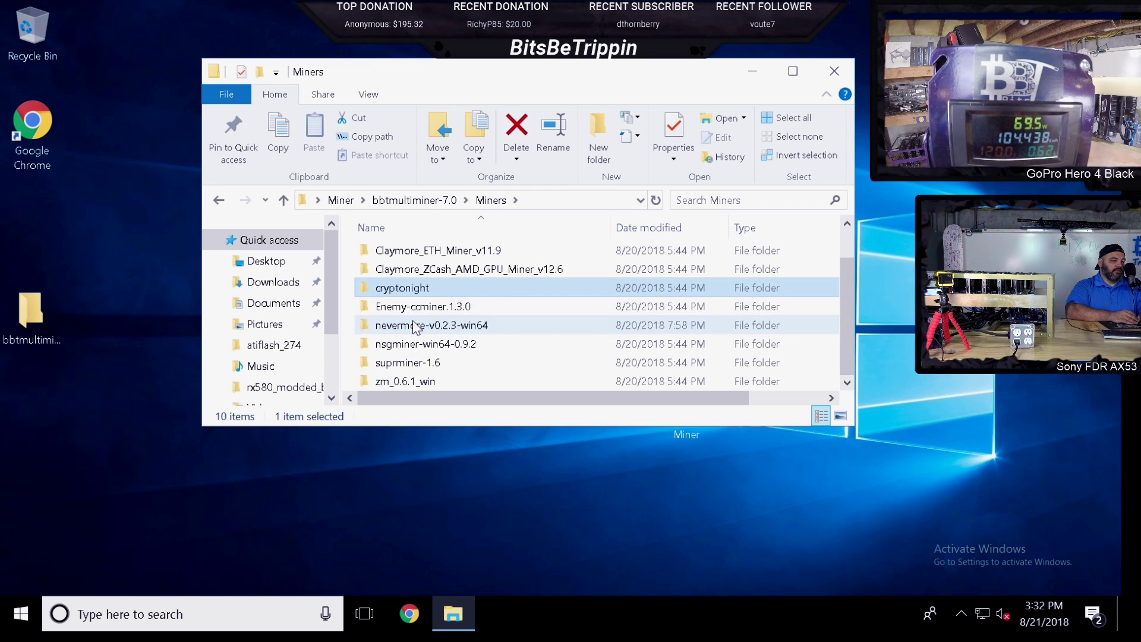
{"action": "scroll", "coordinate": [427, 294], "scroll_direction": "up", "scroll_amount": 1}
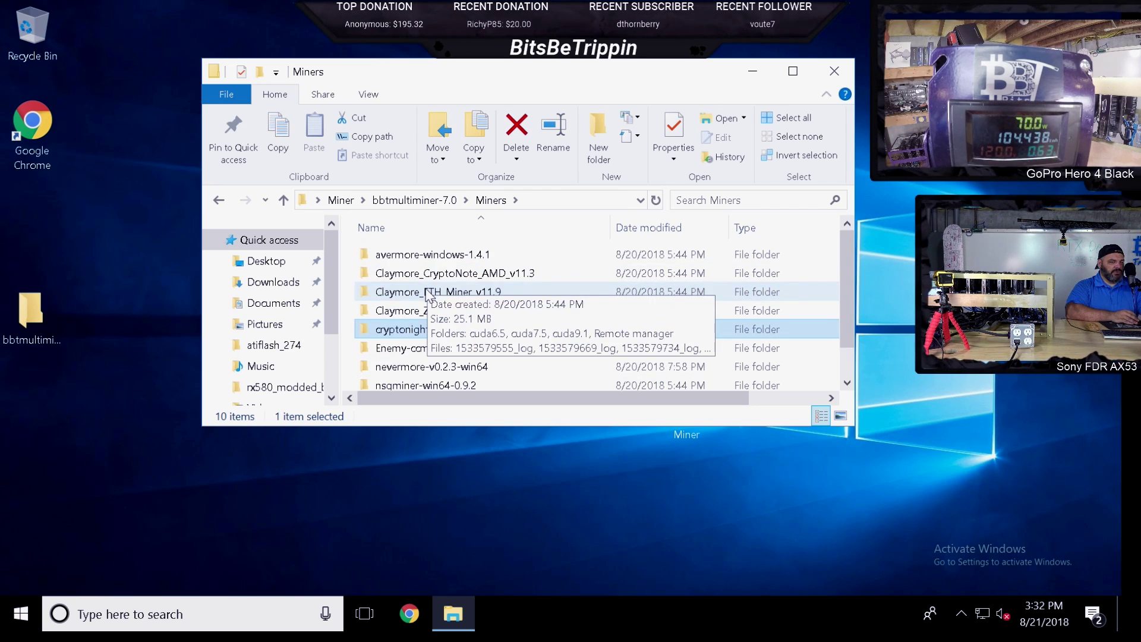
{"action": "double_click", "coordinate": [427, 329]}
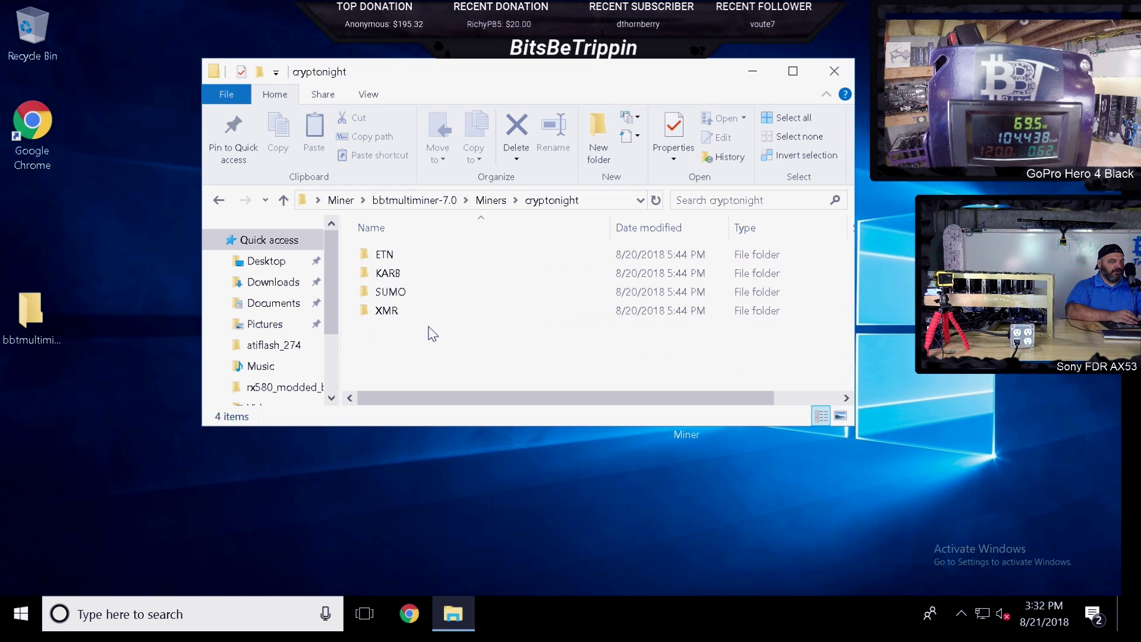
{"action": "double_click", "coordinate": [395, 310]}
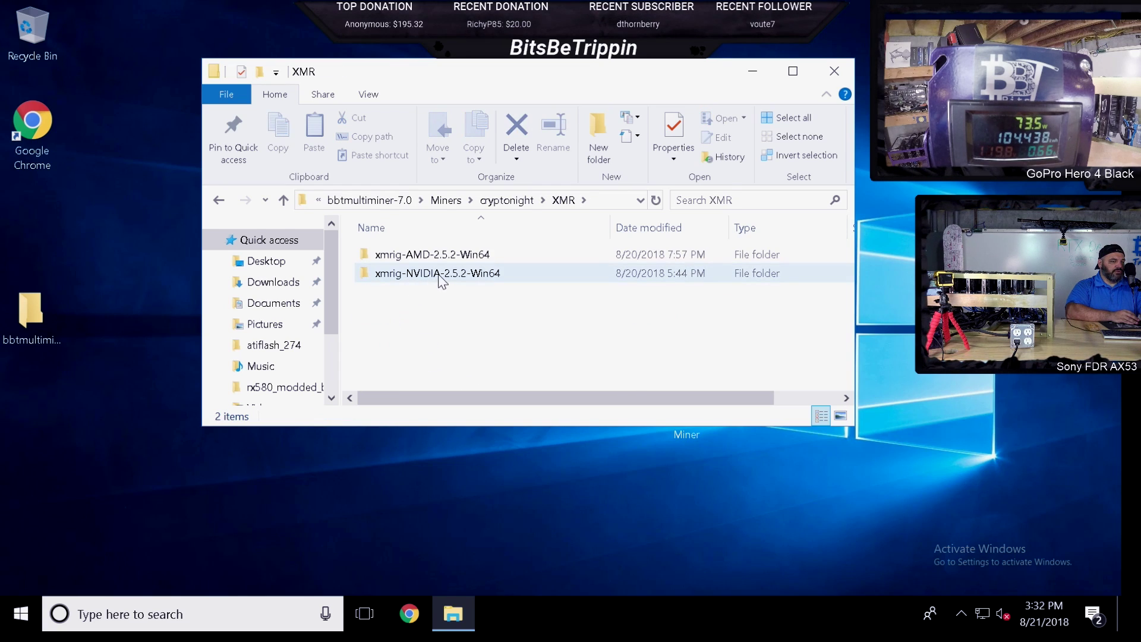
{"action": "double_click", "coordinate": [413, 255]}
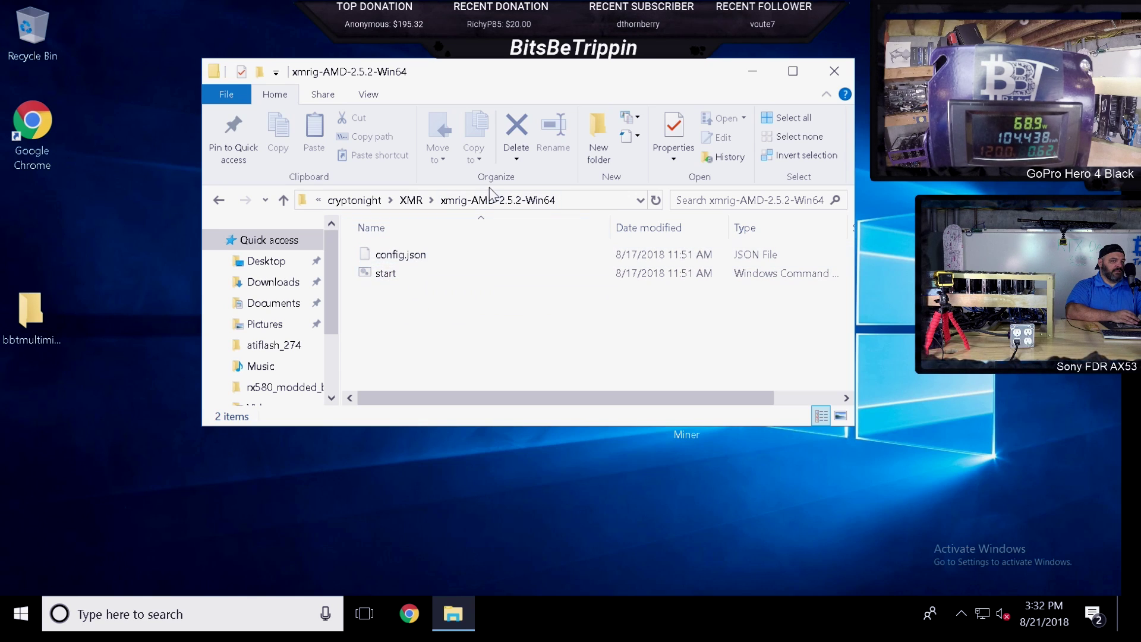
Step: Inspect the xmrig-NVIDIA-2.5.2-Win64 folder under XMR, then recheck the contents of xmrig-AMD-2.5.2-Win64
{"action": "left_click", "coordinate": [411, 201]}
{"action": "double_click", "coordinate": [403, 272]}
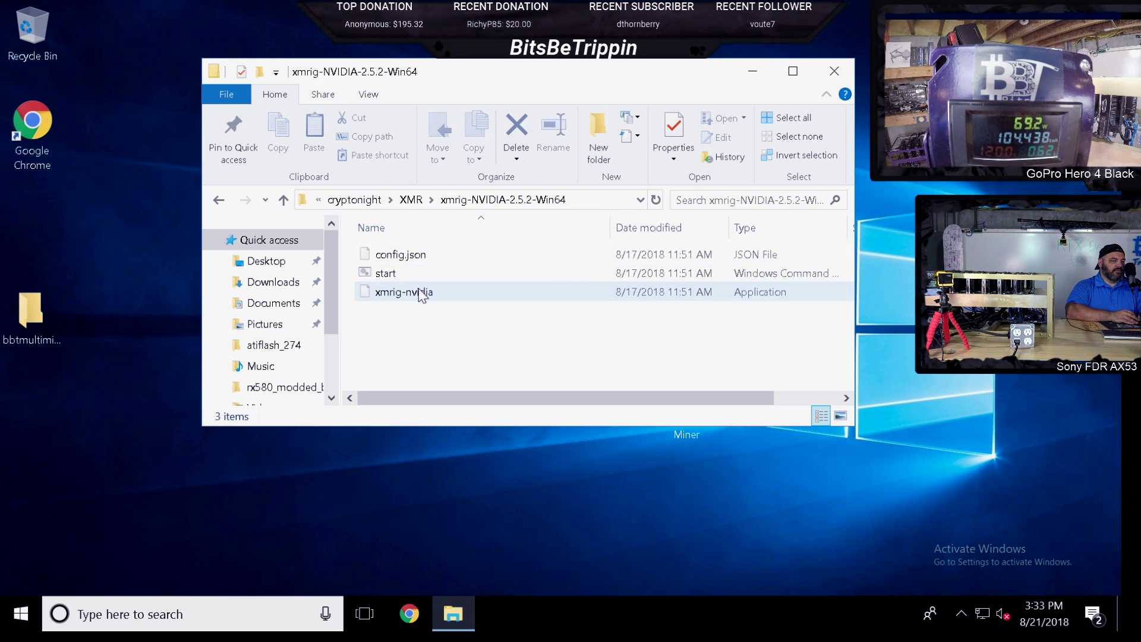
{"action": "left_click", "coordinate": [401, 292]}
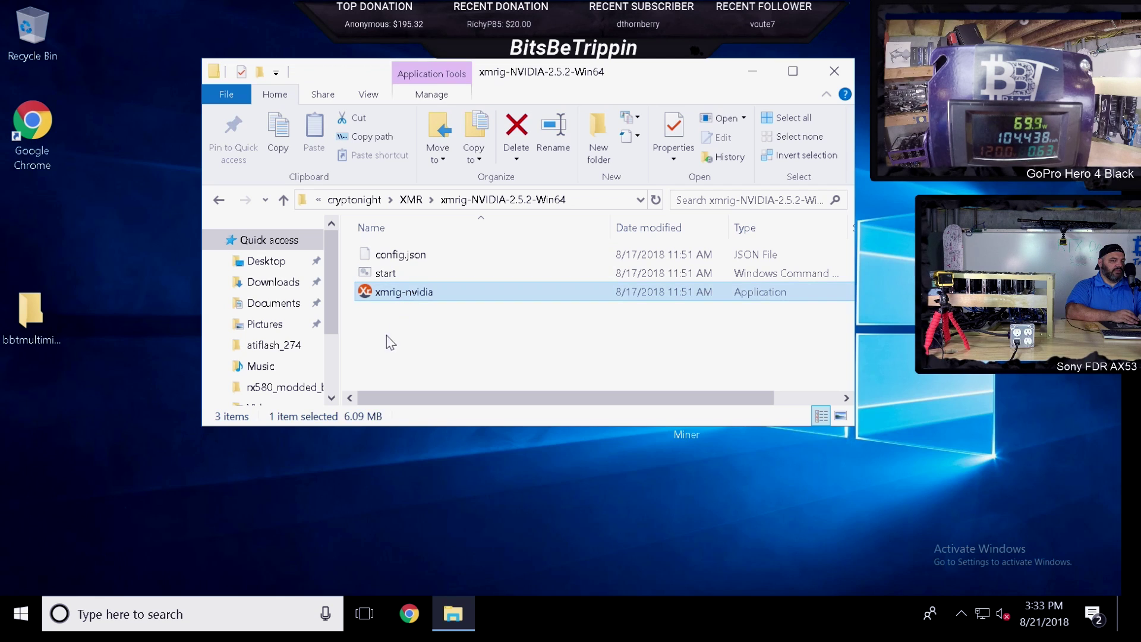
{"action": "left_click", "coordinate": [389, 200]}
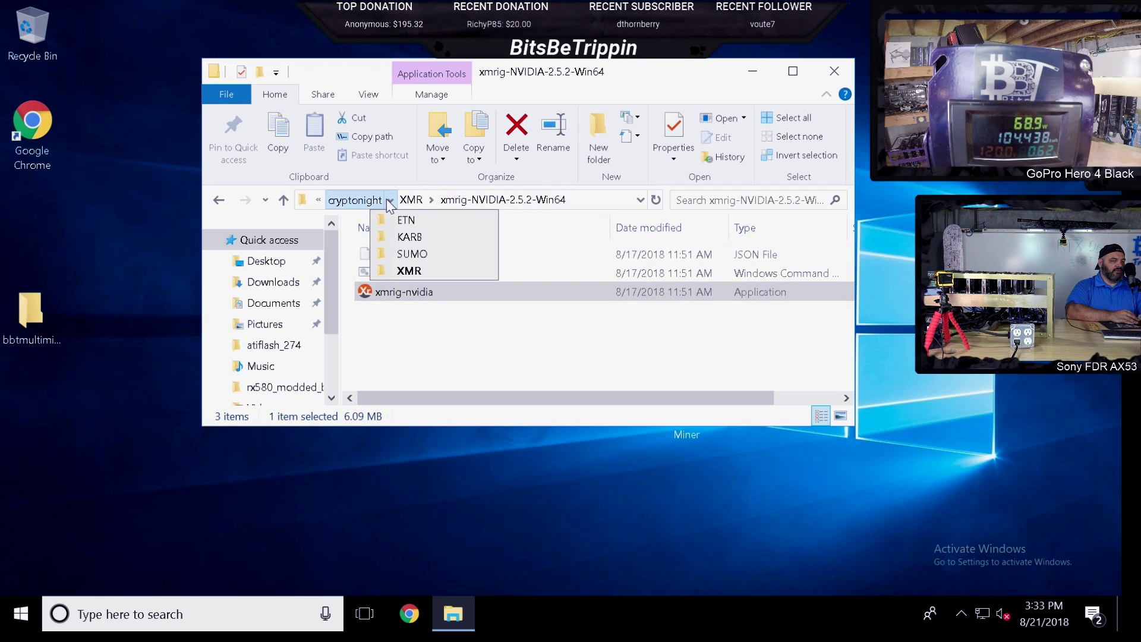
{"action": "left_click", "coordinate": [431, 201]}
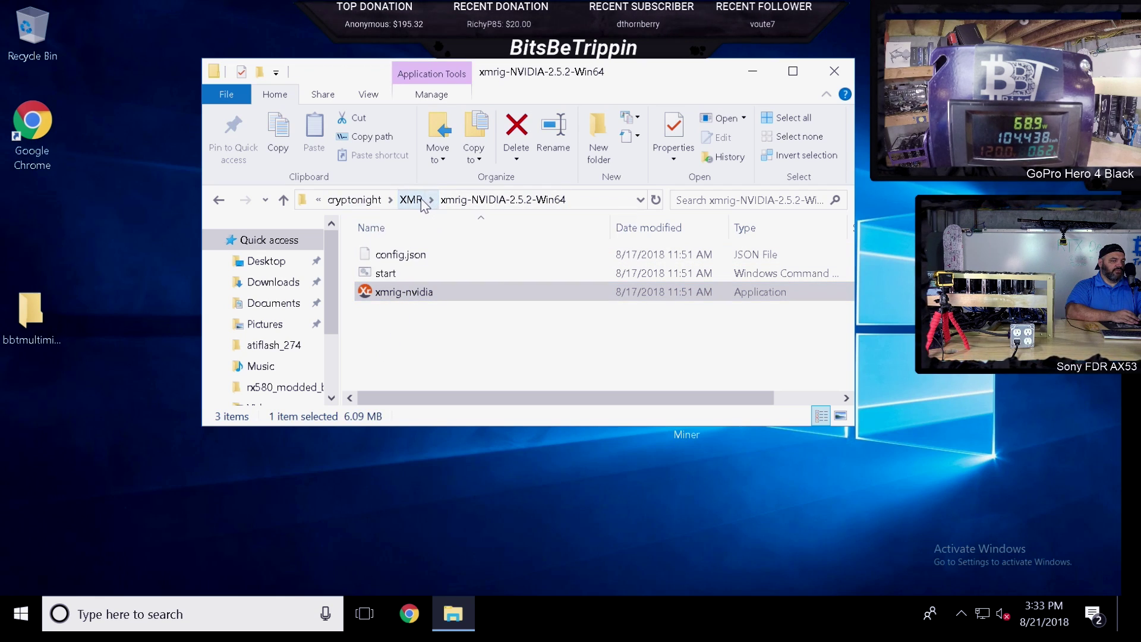
{"action": "left_click", "coordinate": [416, 200]}
{"action": "double_click", "coordinate": [440, 255]}
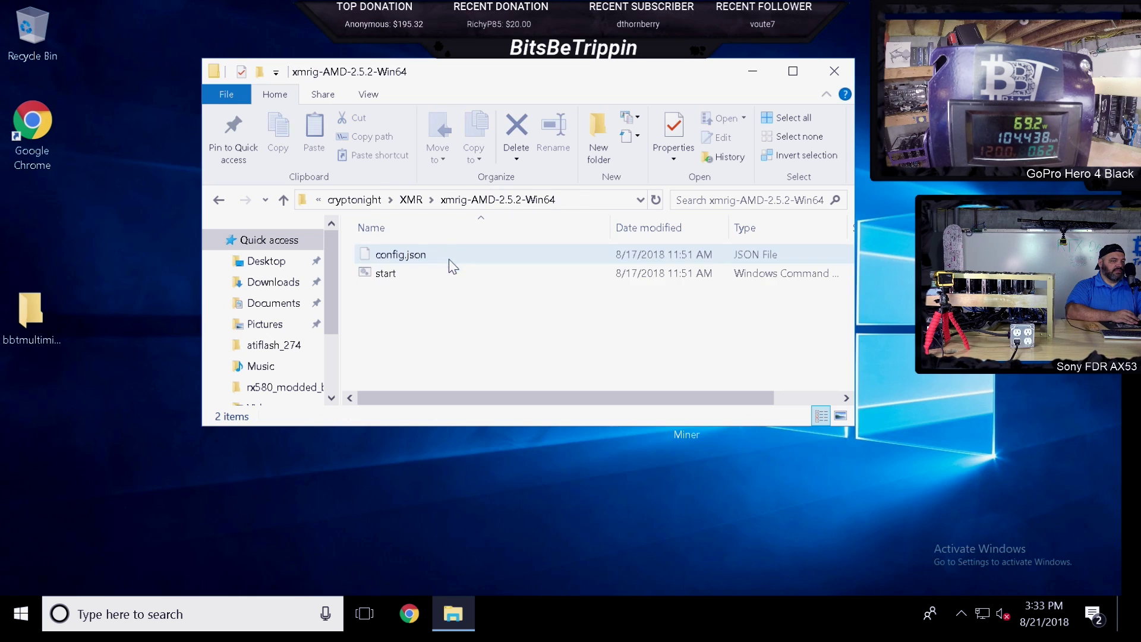
Step: Close the xmrig-AMD folder window and open the bbtmultiminer-master folder from the desktop to view its files
{"action": "left_click", "coordinate": [834, 71]}
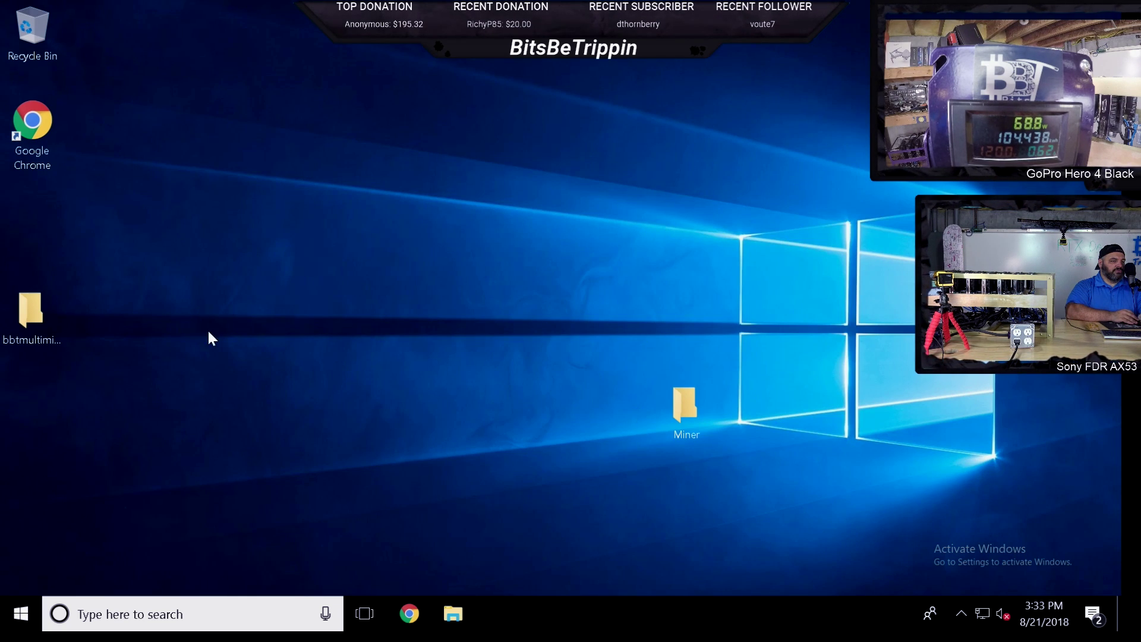
{"action": "double_click", "coordinate": [47, 323]}
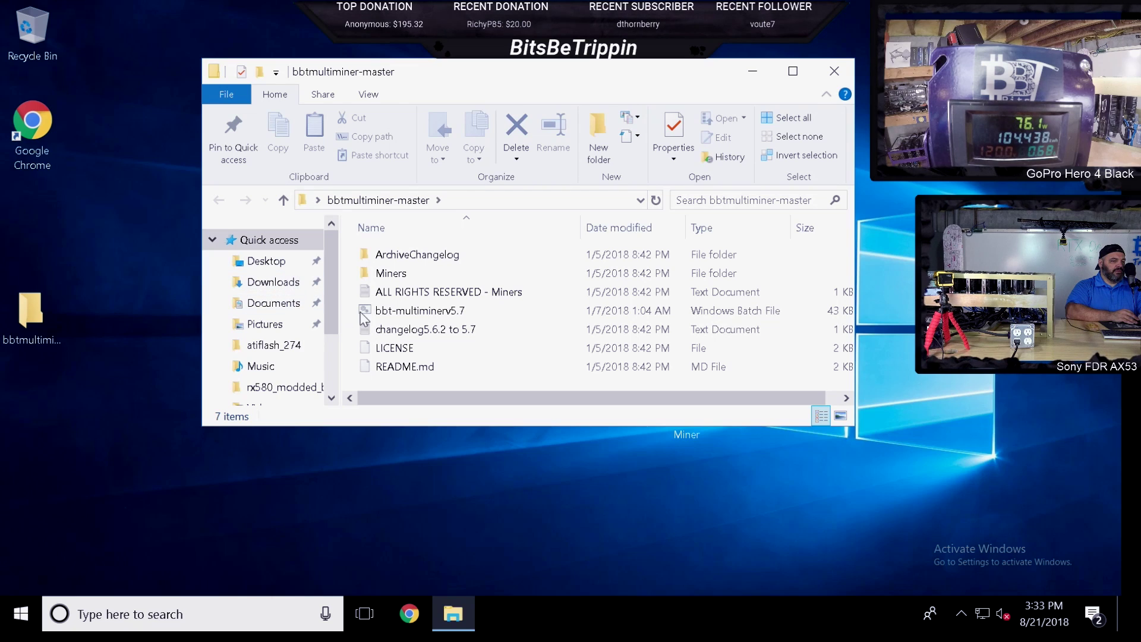
{"action": "scroll", "coordinate": [440, 314], "scroll_direction": "right", "scroll_amount": 1}
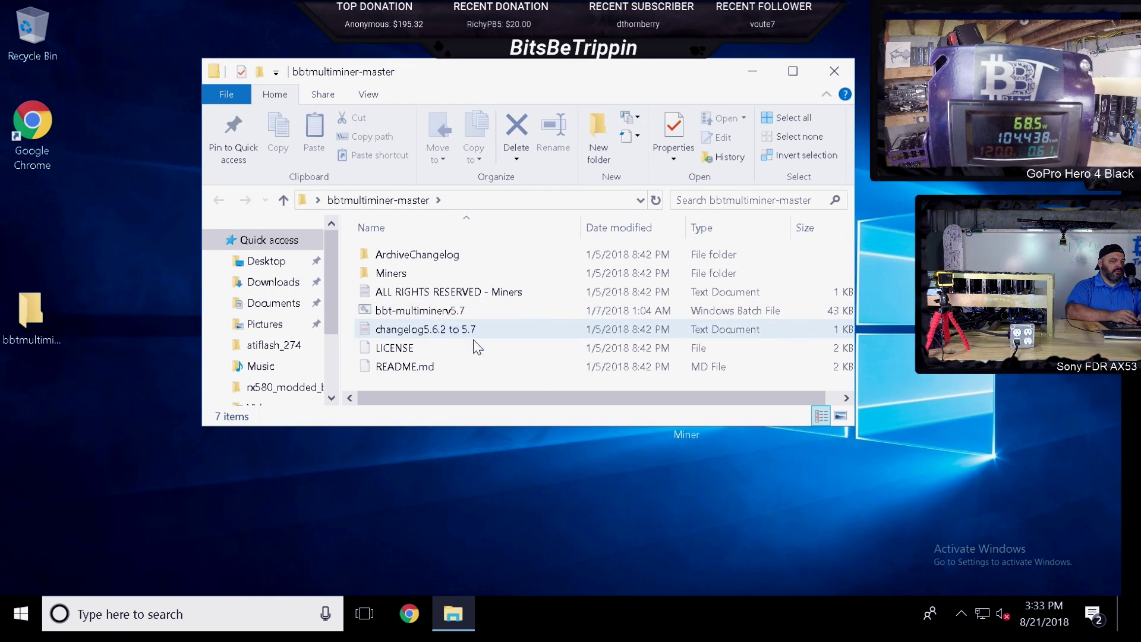
{"action": "scroll", "coordinate": [476, 338], "scroll_direction": "left", "scroll_amount": 1}
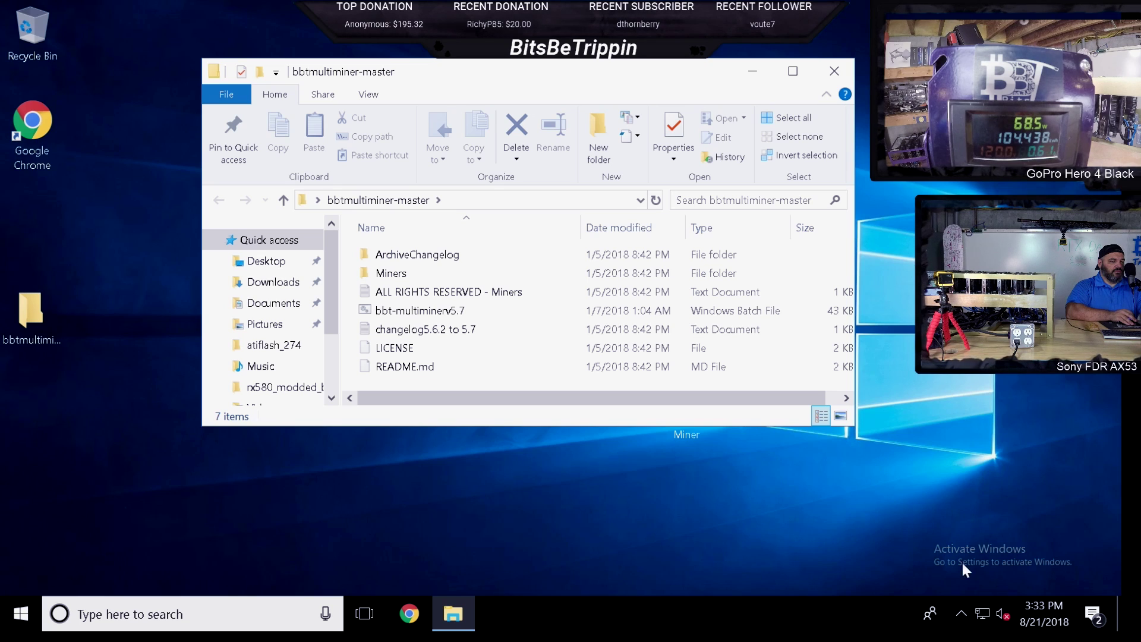
Step: Open Windows Defender Security Center and go to the antivirus exclusions page through the Virus & threat protection settings
{"action": "left_click", "coordinate": [963, 611]}
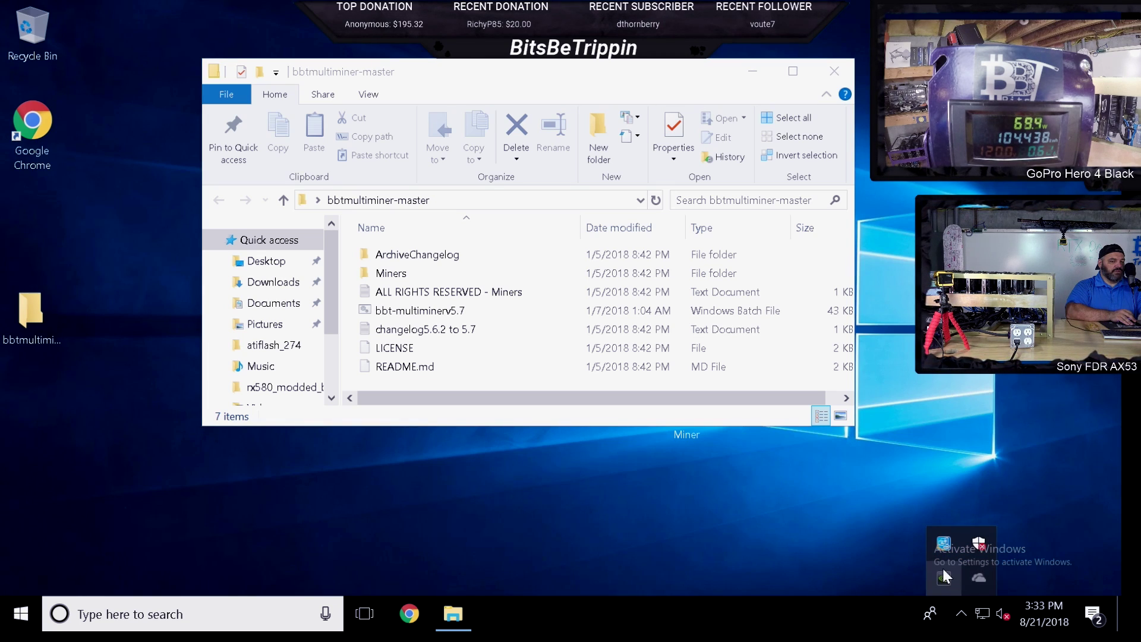
{"action": "left_click", "coordinate": [977, 544]}
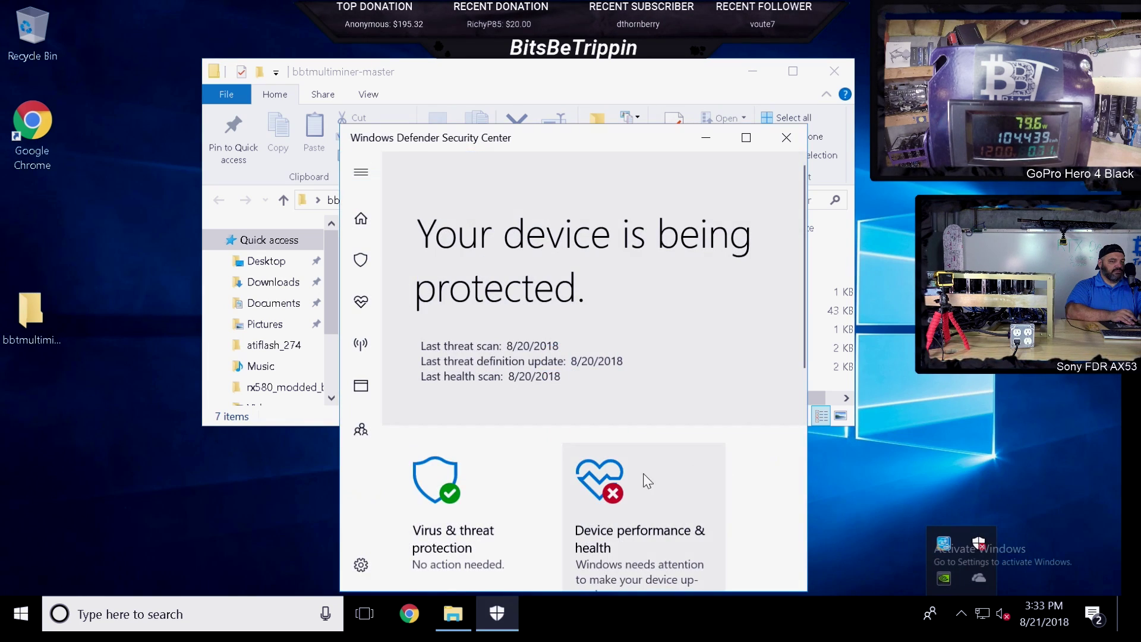
{"action": "scroll", "coordinate": [535, 422], "scroll_direction": "down", "scroll_amount": 2}
{"action": "left_click", "coordinate": [464, 392]}
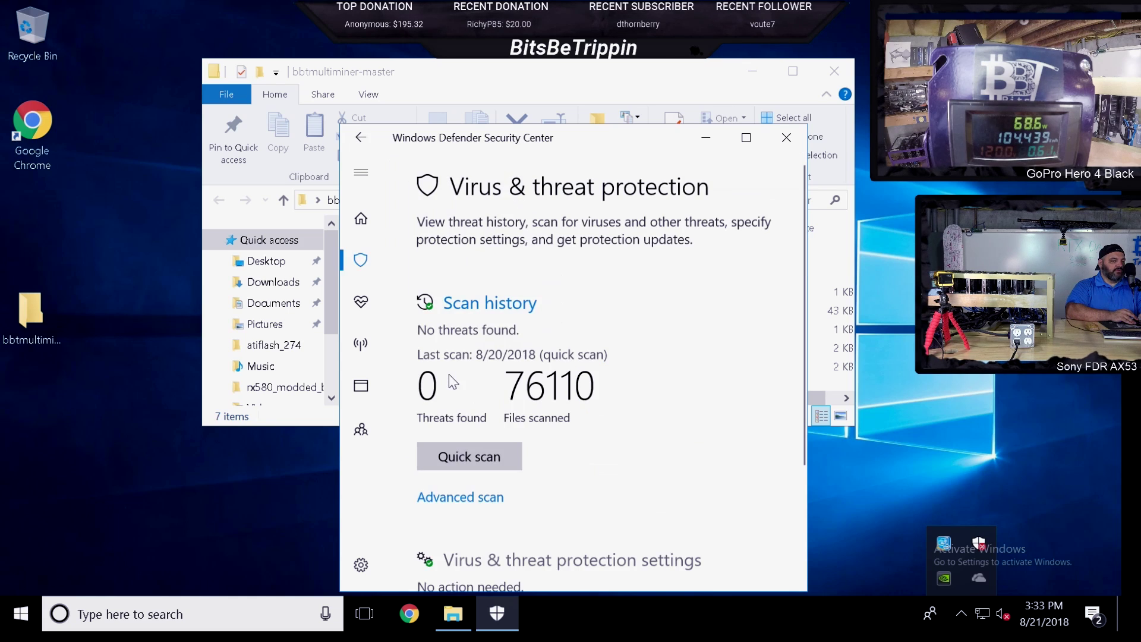
{"action": "scroll", "coordinate": [476, 439], "scroll_direction": "down", "scroll_amount": 3}
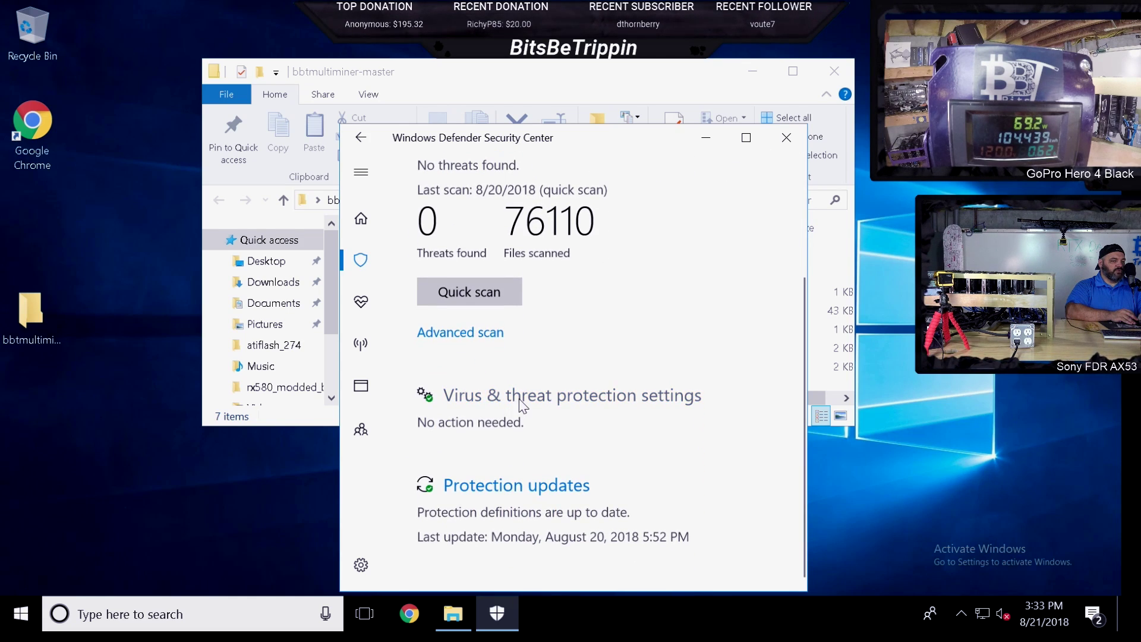
{"action": "left_click", "coordinate": [523, 396]}
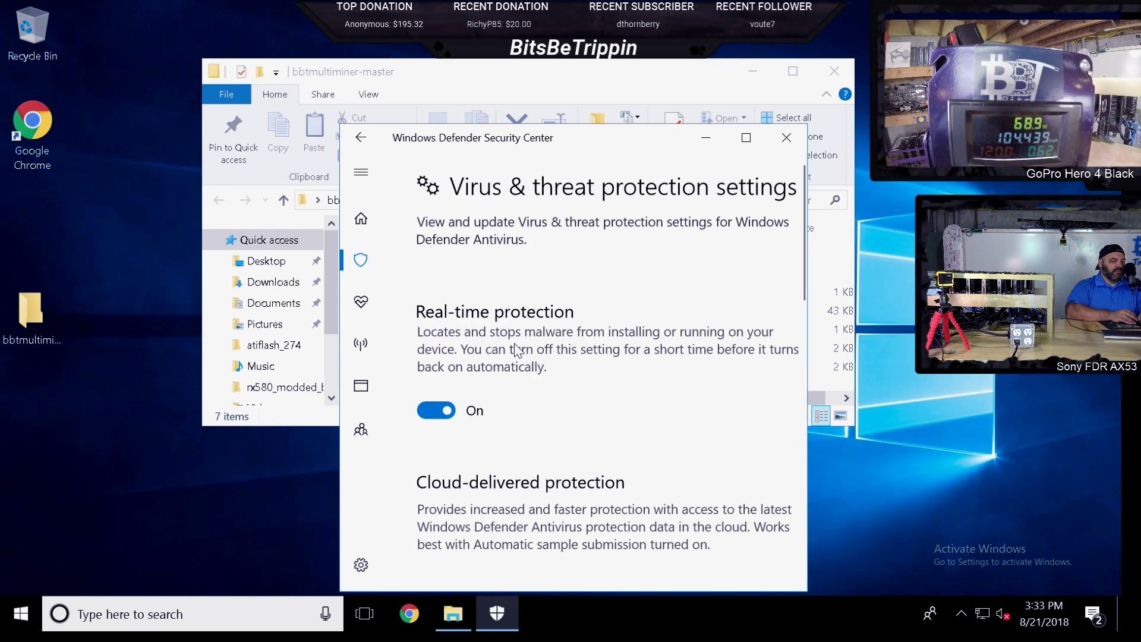
{"action": "scroll", "coordinate": [503, 326], "scroll_direction": "down", "scroll_amount": 12}
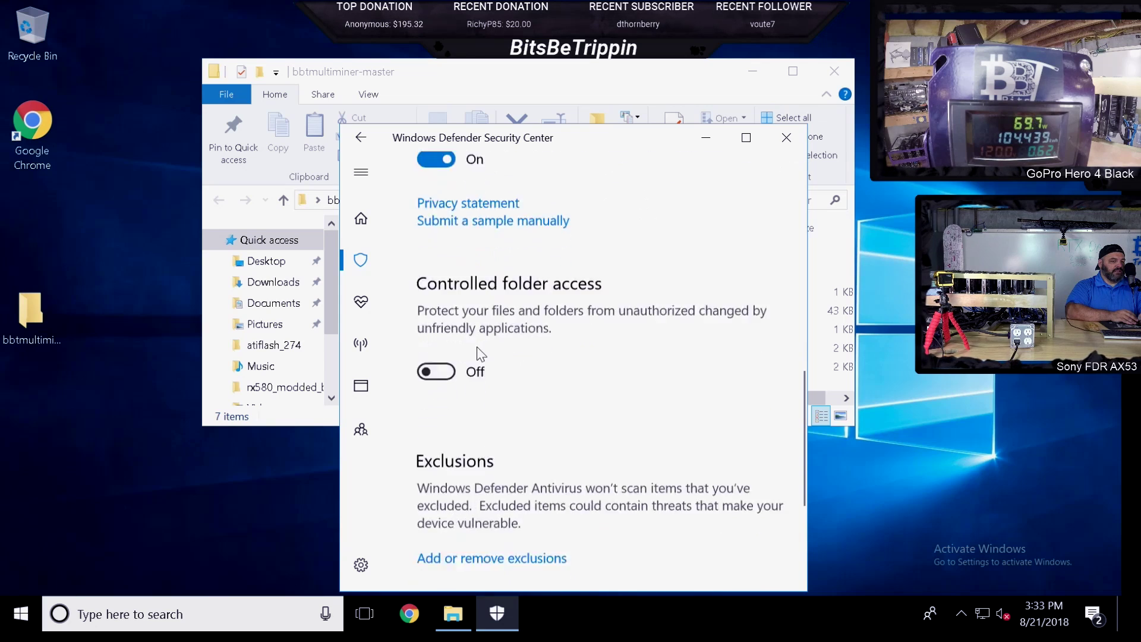
{"action": "scroll", "coordinate": [481, 391], "scroll_direction": "down", "scroll_amount": 2}
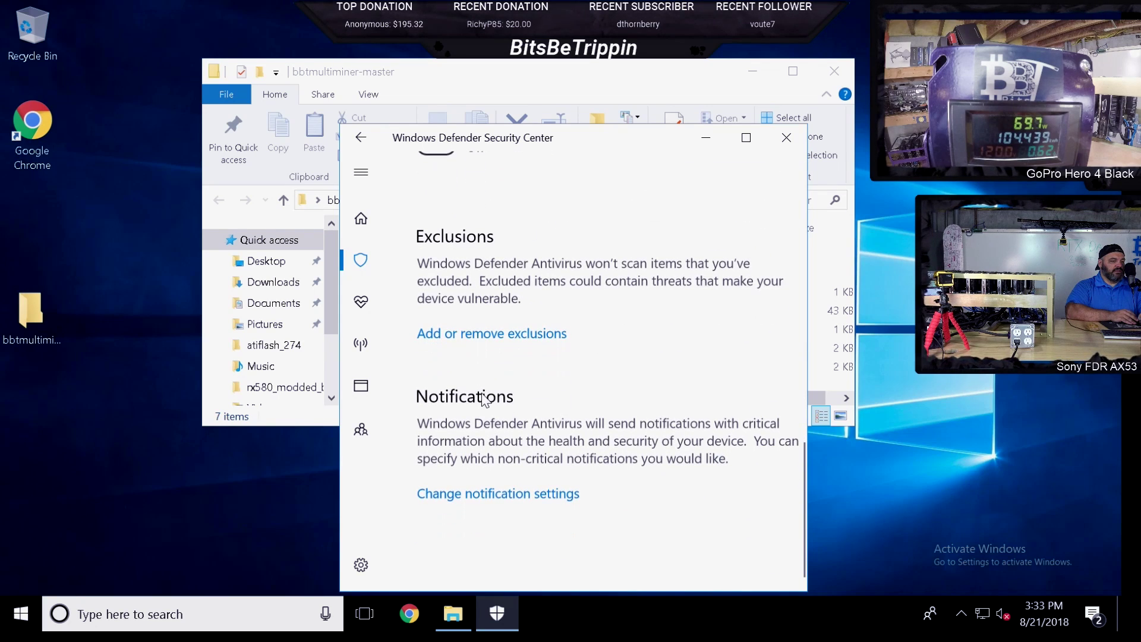
{"action": "left_click", "coordinate": [474, 334]}
Step: Add the Miner folder on the Desktop as a scan exclusion, allow the change, and close Windows Defender Security Center
{"action": "left_click", "coordinate": [433, 308]}
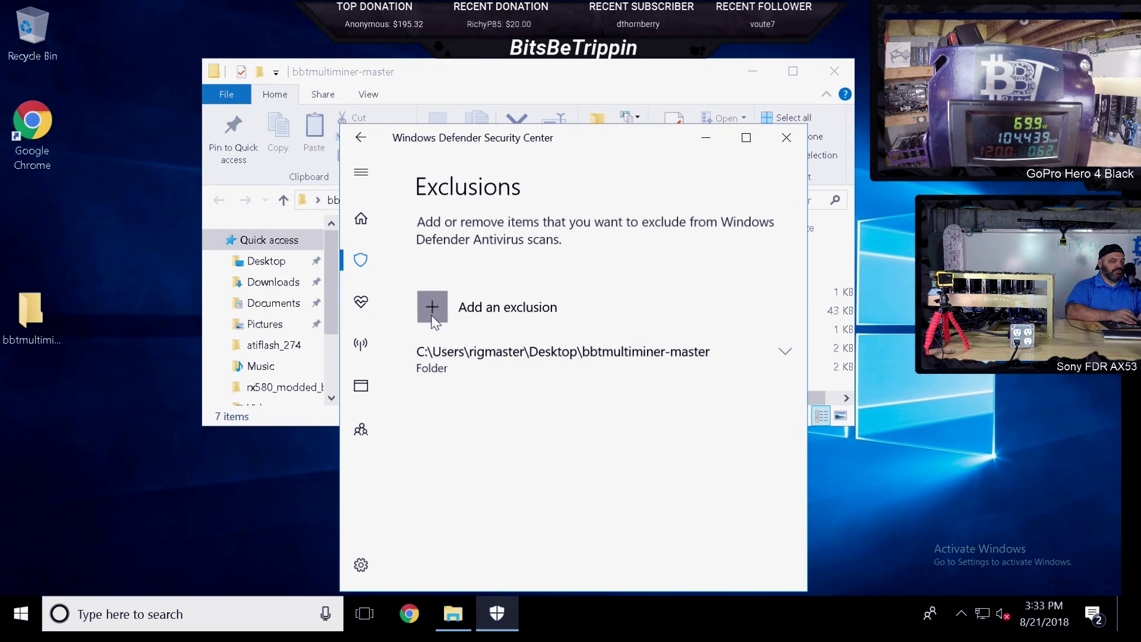
{"action": "left_click", "coordinate": [419, 377]}
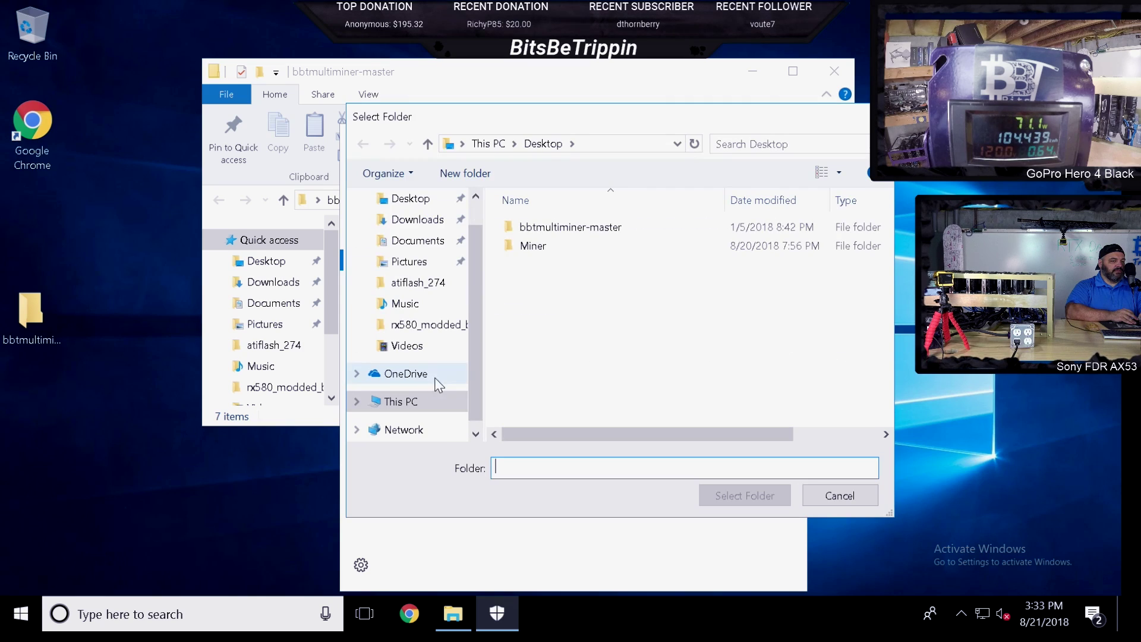
{"action": "left_click", "coordinate": [532, 246]}
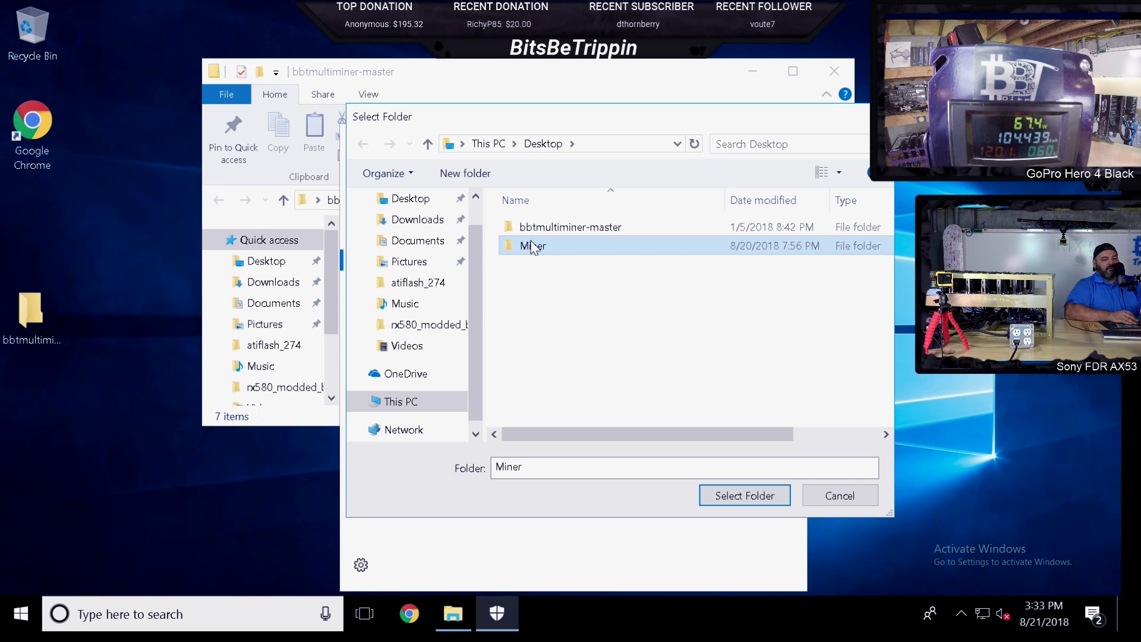
{"action": "double_click", "coordinate": [532, 246]}
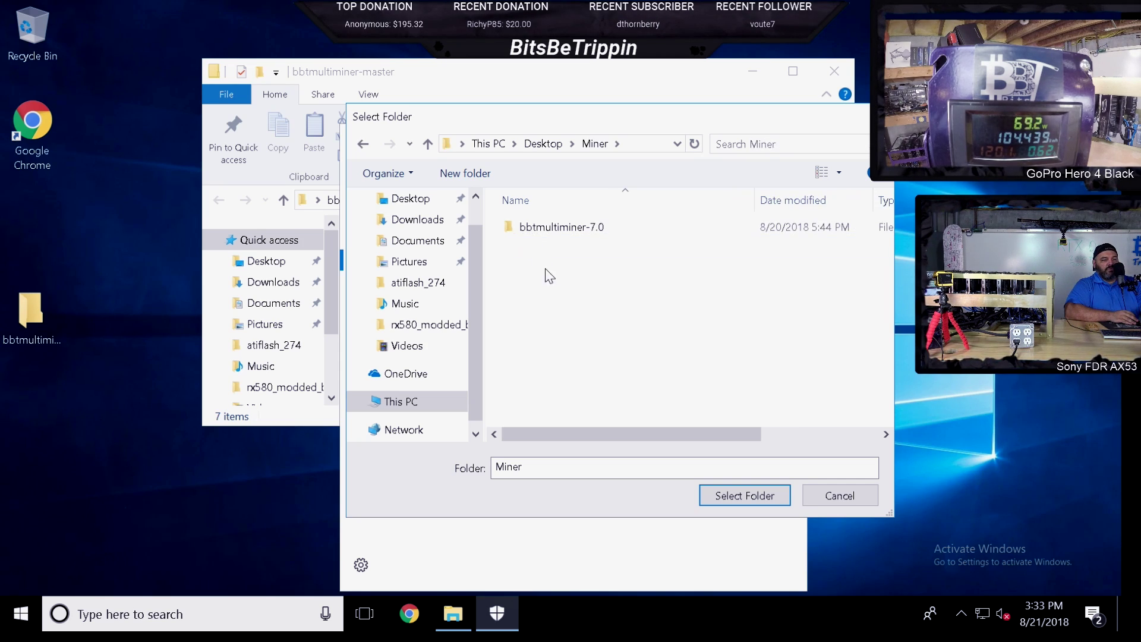
{"action": "left_click", "coordinate": [719, 494]}
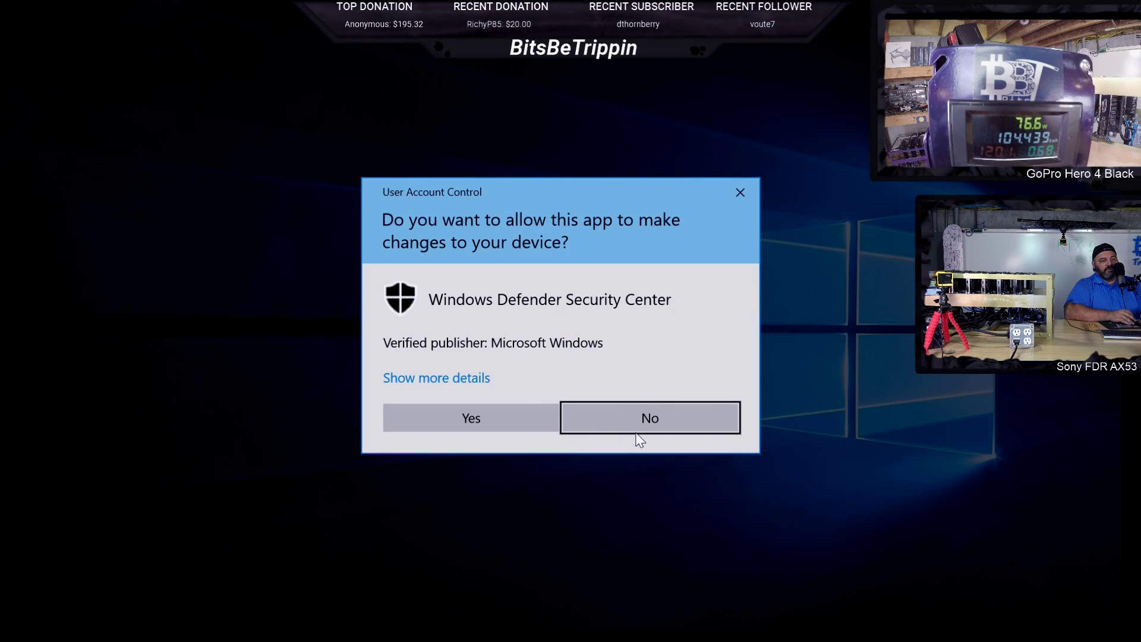
{"action": "left_click", "coordinate": [463, 411]}
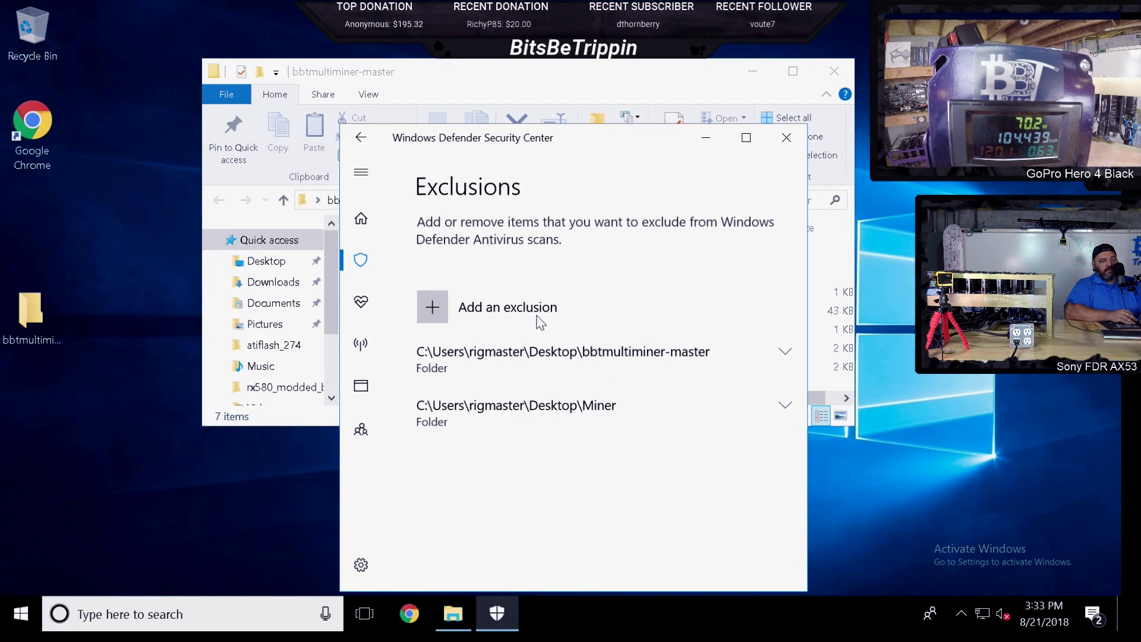
{"action": "left_click", "coordinate": [784, 138]}
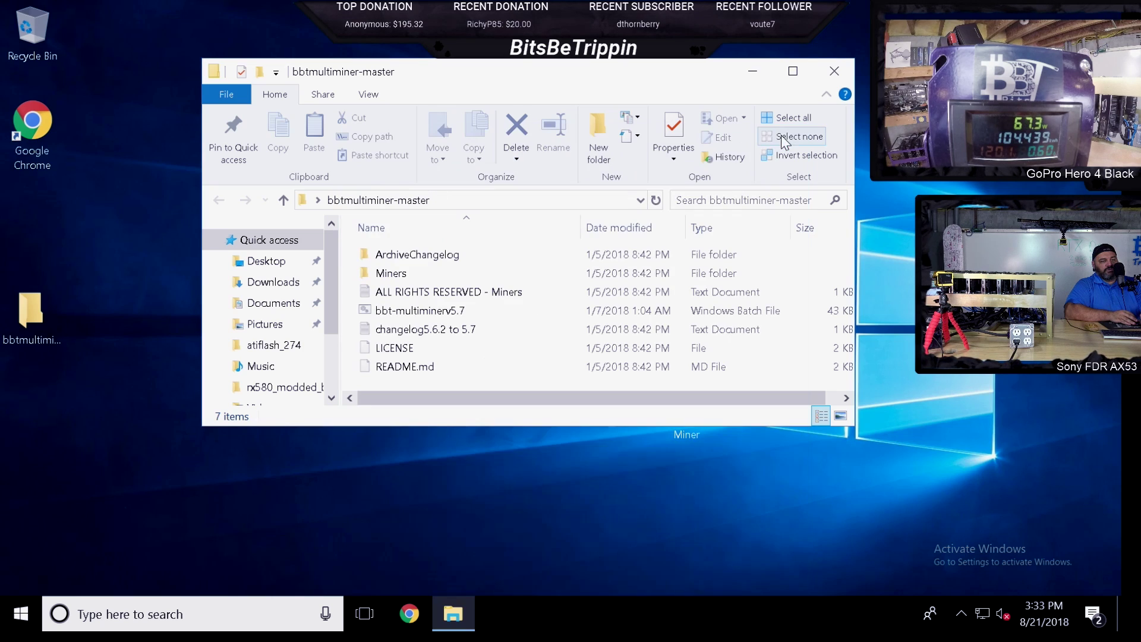
Step: Reposition the File Explorer window and browse to the bbtmultiminer-7.0 folder inside Miner on the Desktop
{"action": "left_click", "coordinate": [50, 294]}
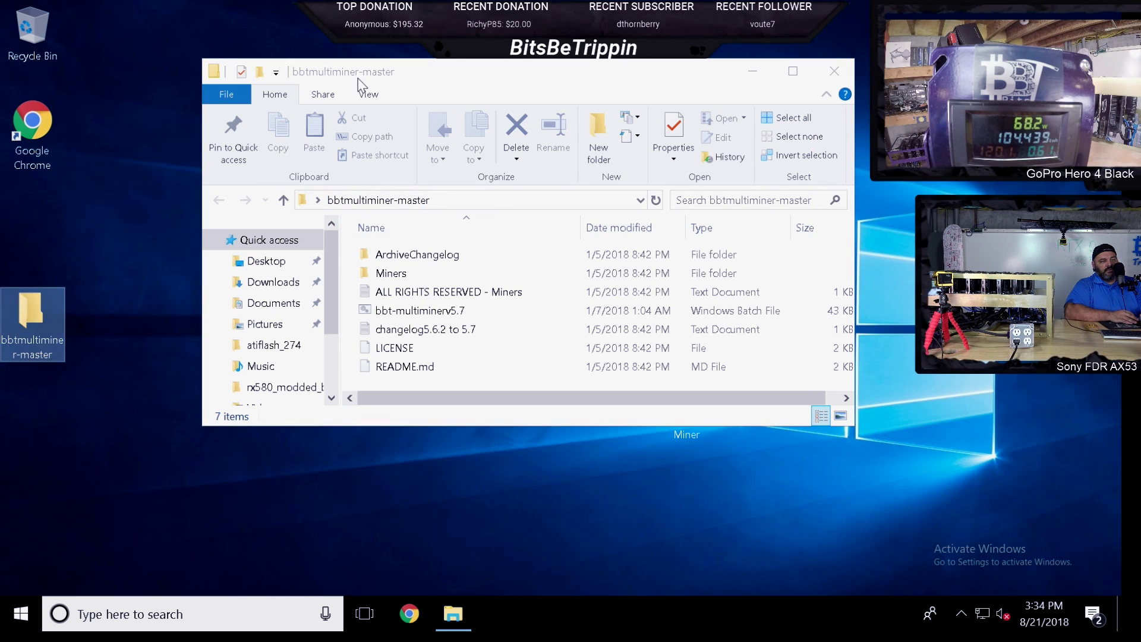
{"action": "left_click_drag", "start_coordinate": [358, 79], "coordinate": [346, 146]}
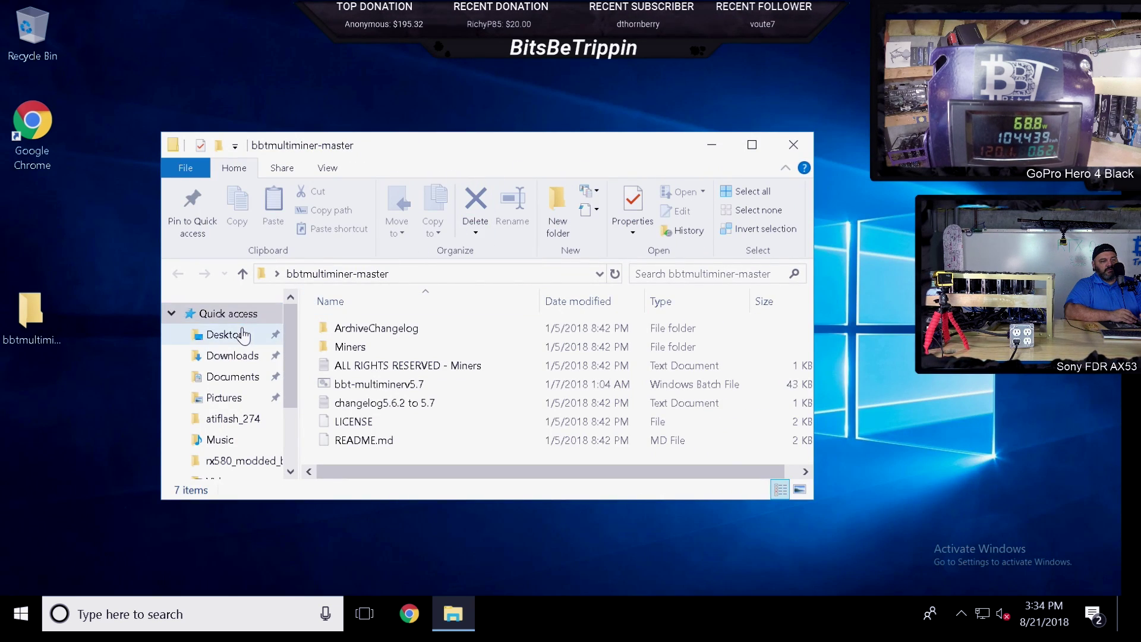
{"action": "left_click", "coordinate": [226, 335]}
{"action": "double_click", "coordinate": [347, 347]}
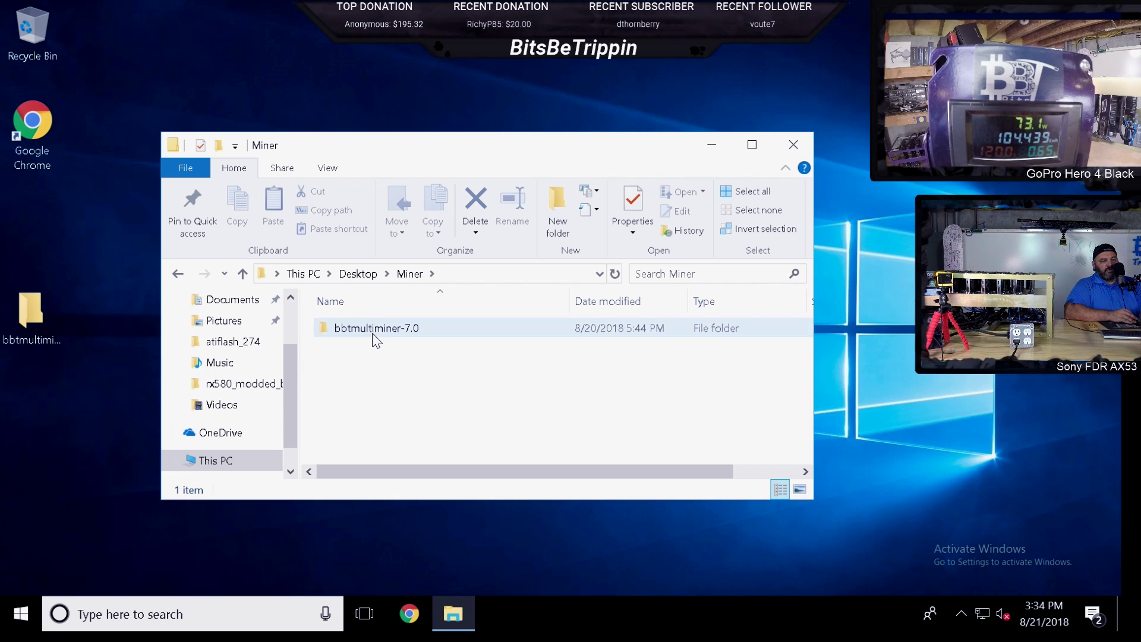
{"action": "double_click", "coordinate": [376, 329]}
{"action": "scroll", "coordinate": [389, 392], "scroll_direction": "down", "scroll_amount": 1}
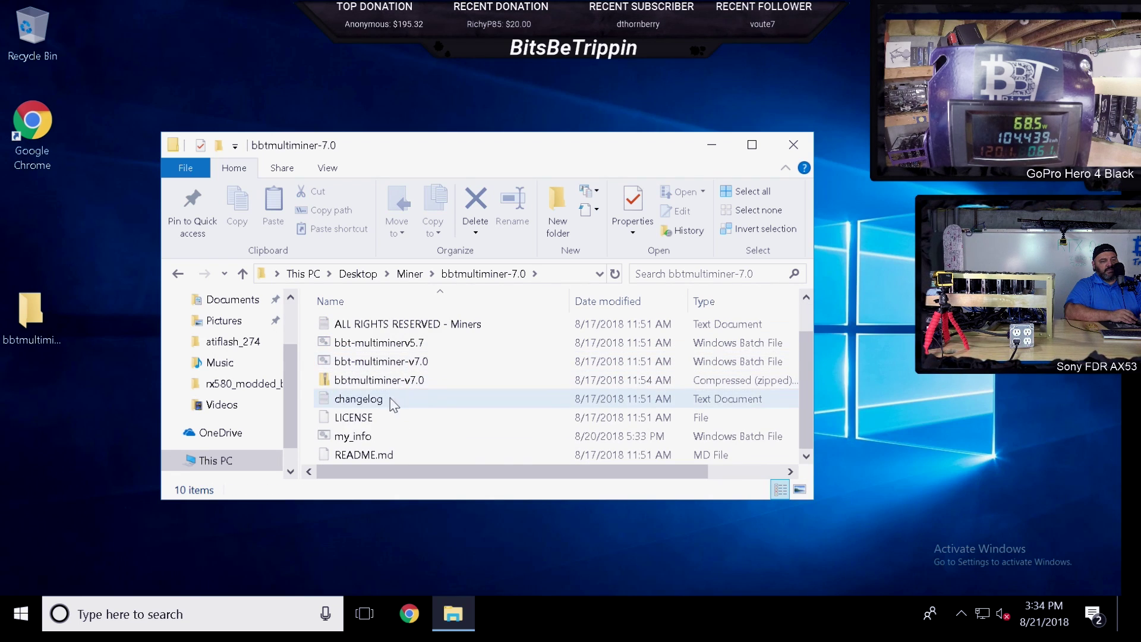
Step: Open my_info.bat in Notepad++ and review its wallet repository and miner login information
{"action": "double_click", "coordinate": [364, 438]}
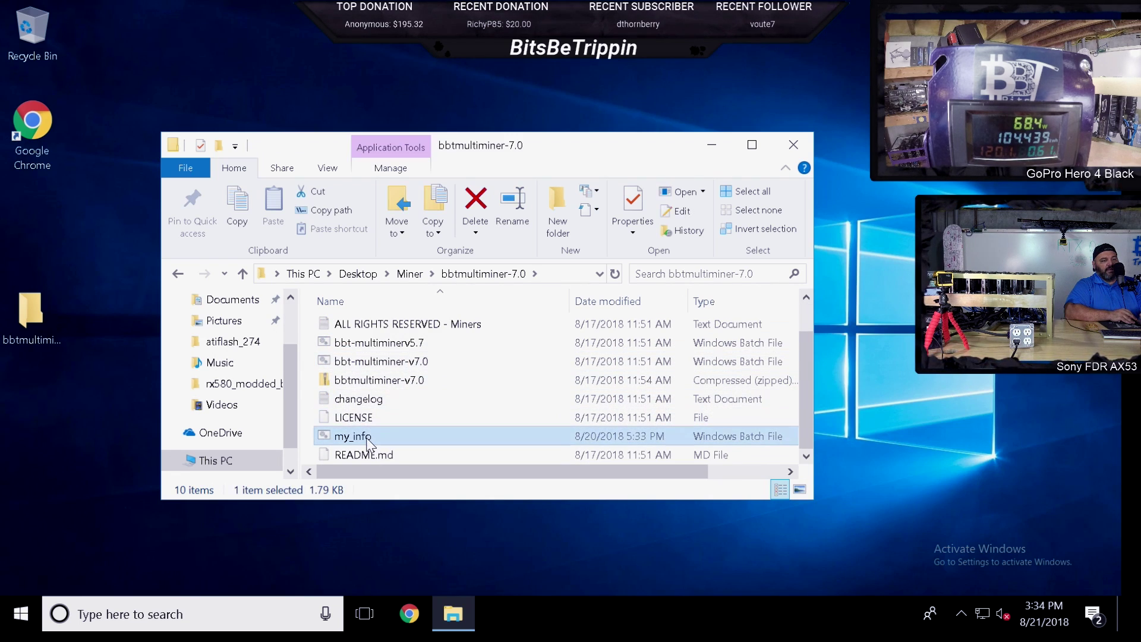
{"action": "right_click", "coordinate": [422, 423]}
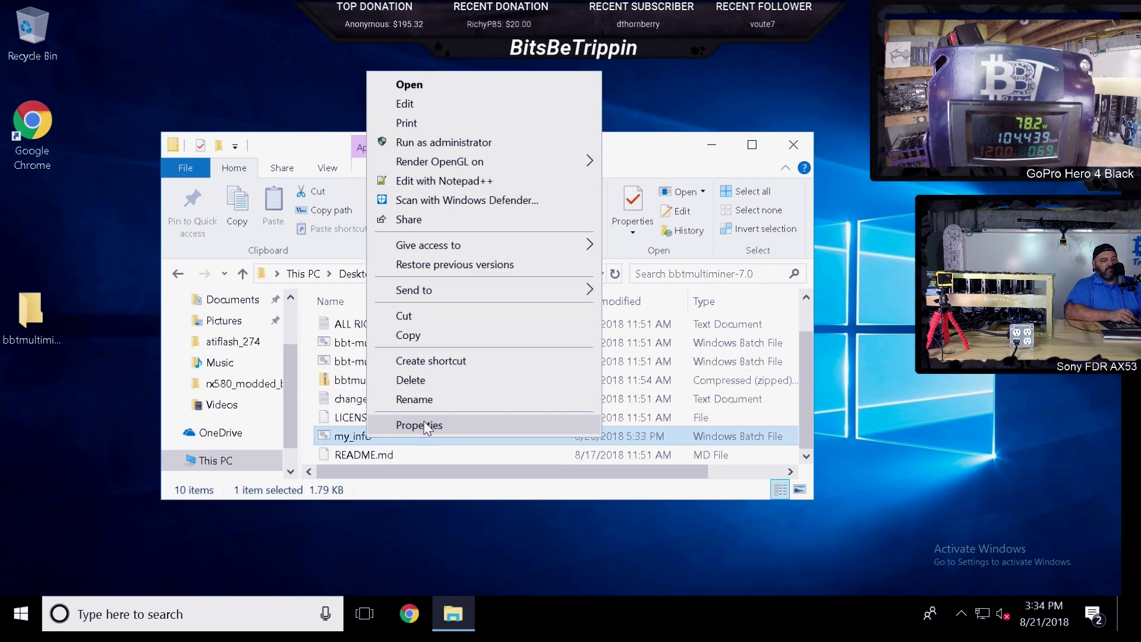
{"action": "left_click", "coordinate": [475, 182]}
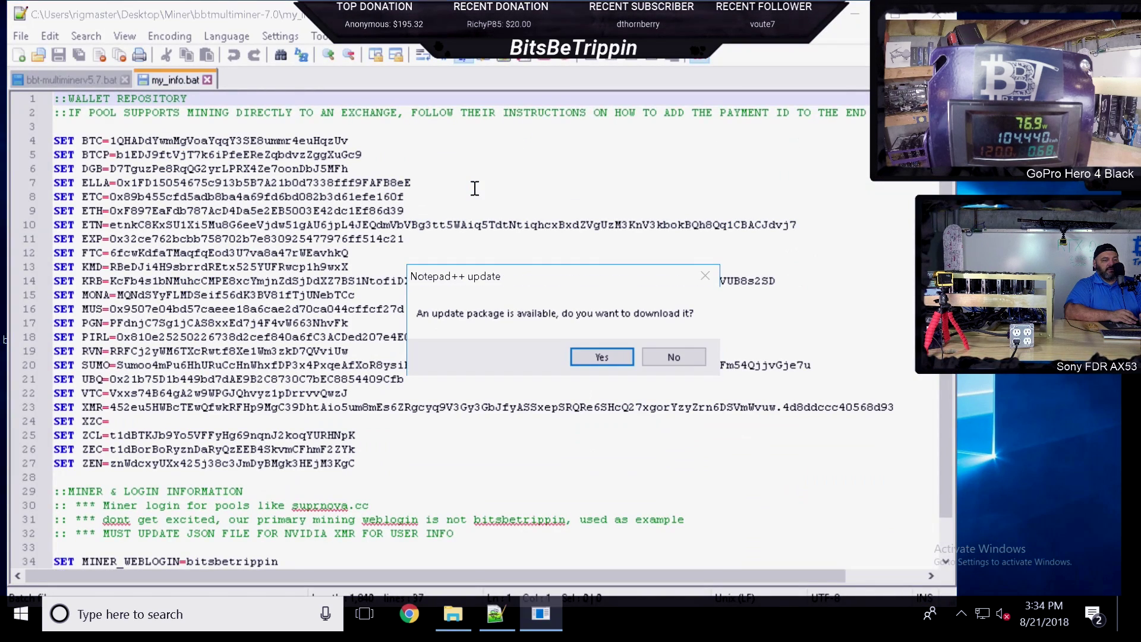
{"action": "left_click", "coordinate": [602, 357]}
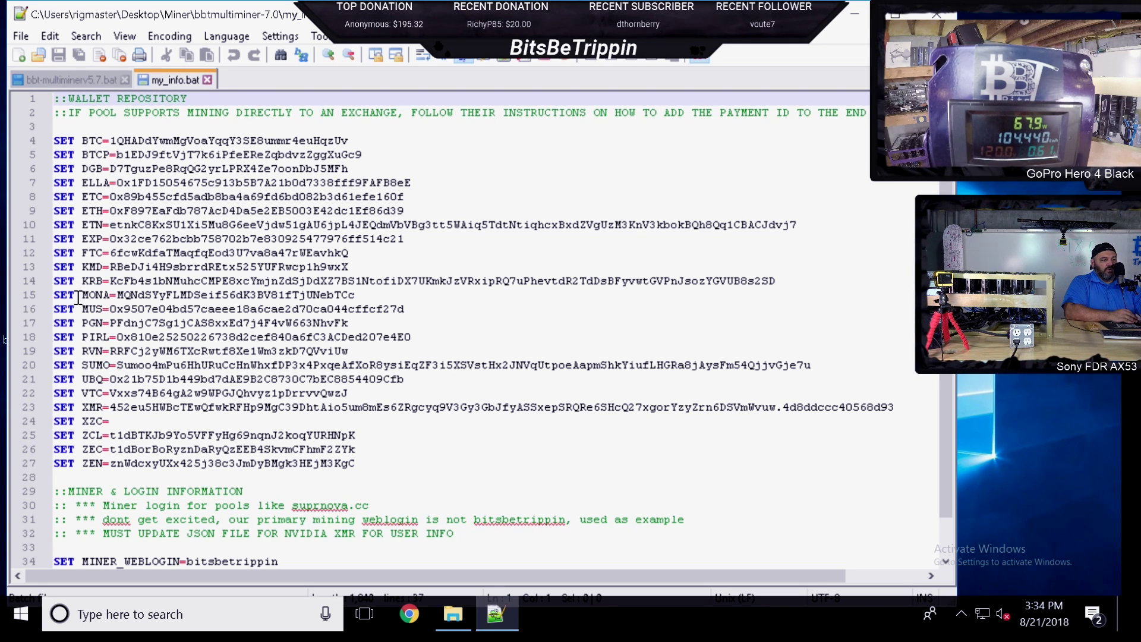
{"action": "scroll", "coordinate": [176, 299], "scroll_direction": "down", "scroll_amount": 1}
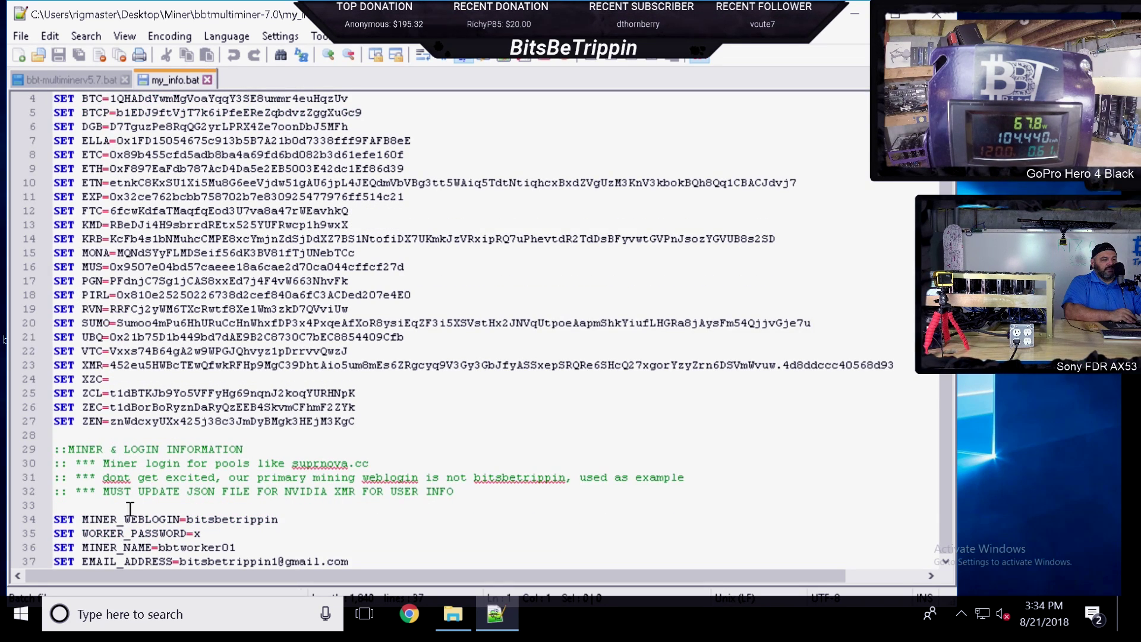
Step: Close my_info.bat and the Notepad++ window, returning to the bbtmultiminer-7.0 folder
{"action": "left_click", "coordinate": [207, 79]}
{"action": "left_click_drag", "start_coordinate": [228, 31], "coordinate": [208, 112]}
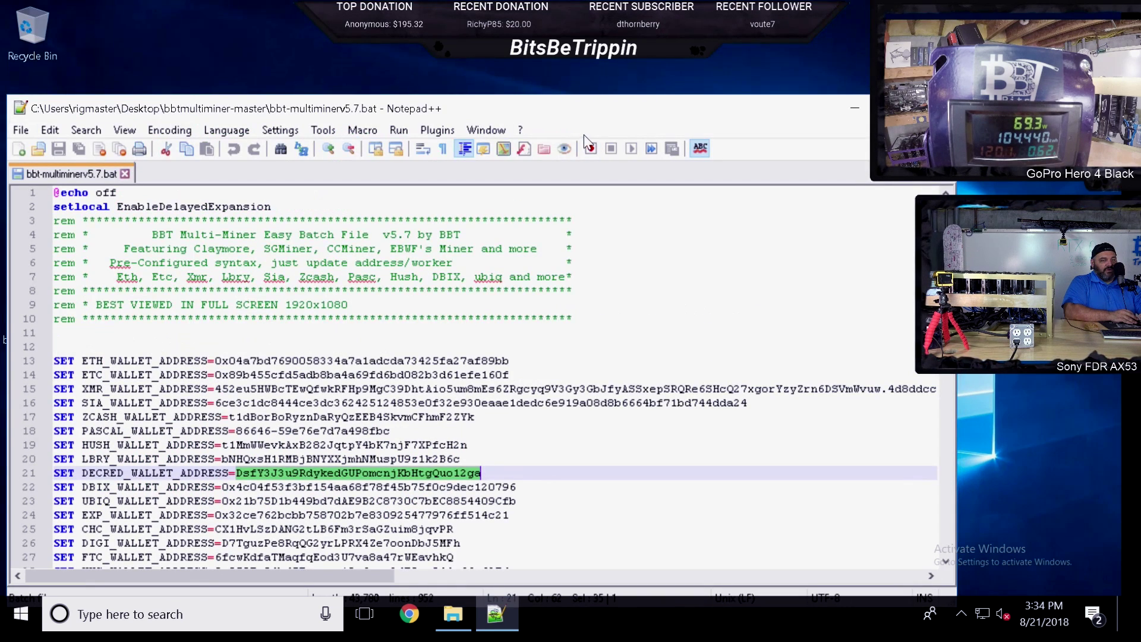
{"action": "left_click_drag", "start_coordinate": [583, 116], "coordinate": [434, 132]}
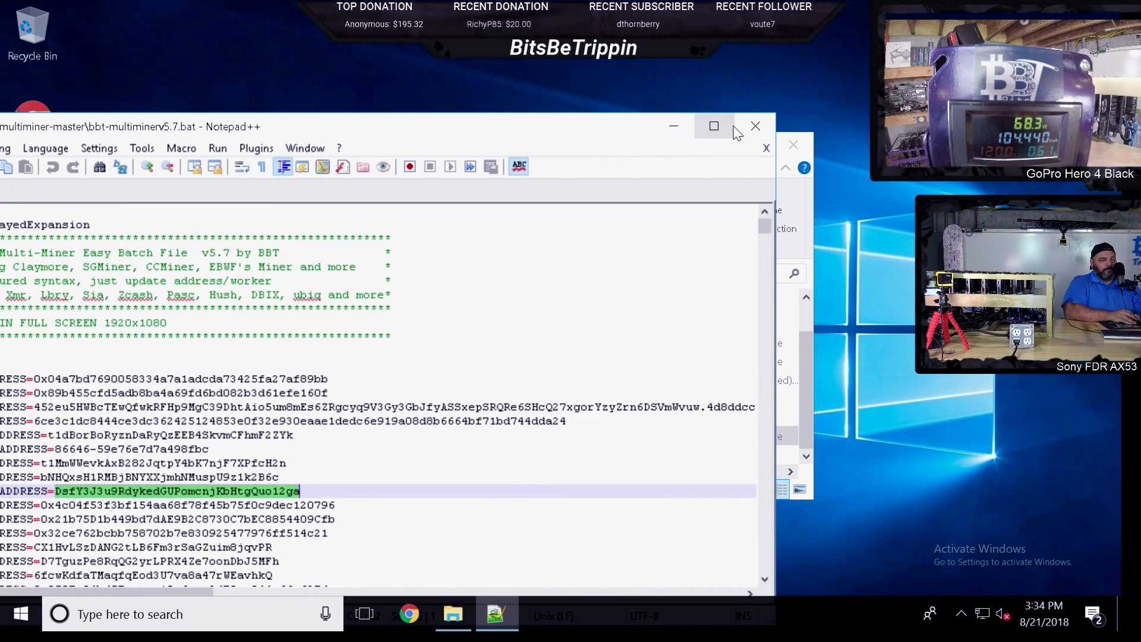
{"action": "left_click", "coordinate": [755, 126]}
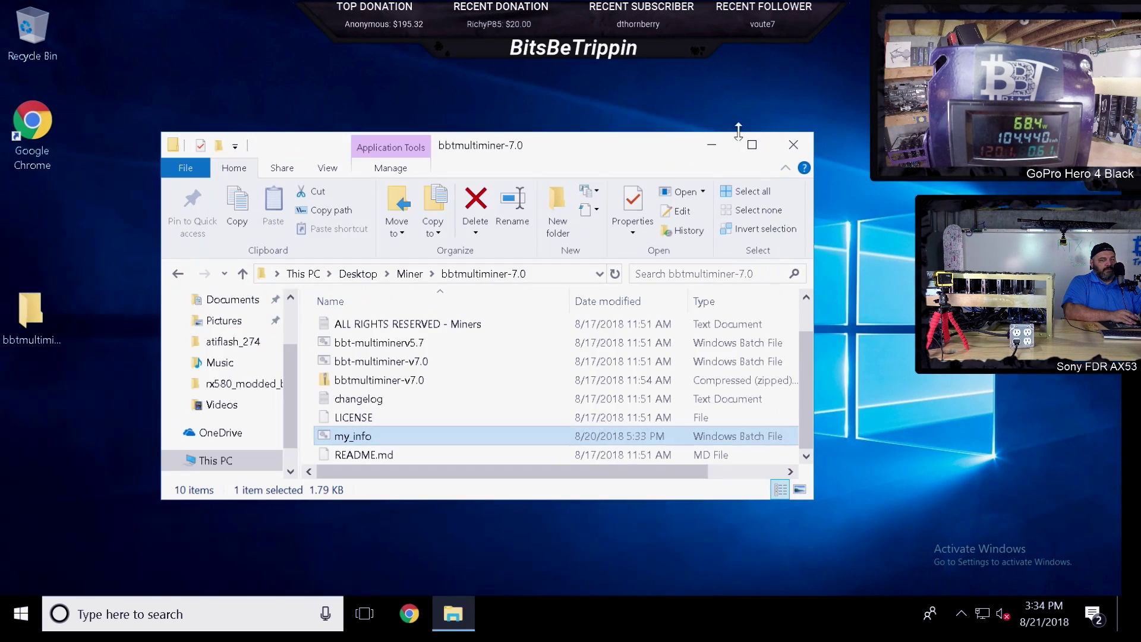
Step: Copy my_info.bat from the bbtmultiminer-7.0 folder into its parent Miner folder on the Desktop
{"action": "right_click", "coordinate": [336, 435]}
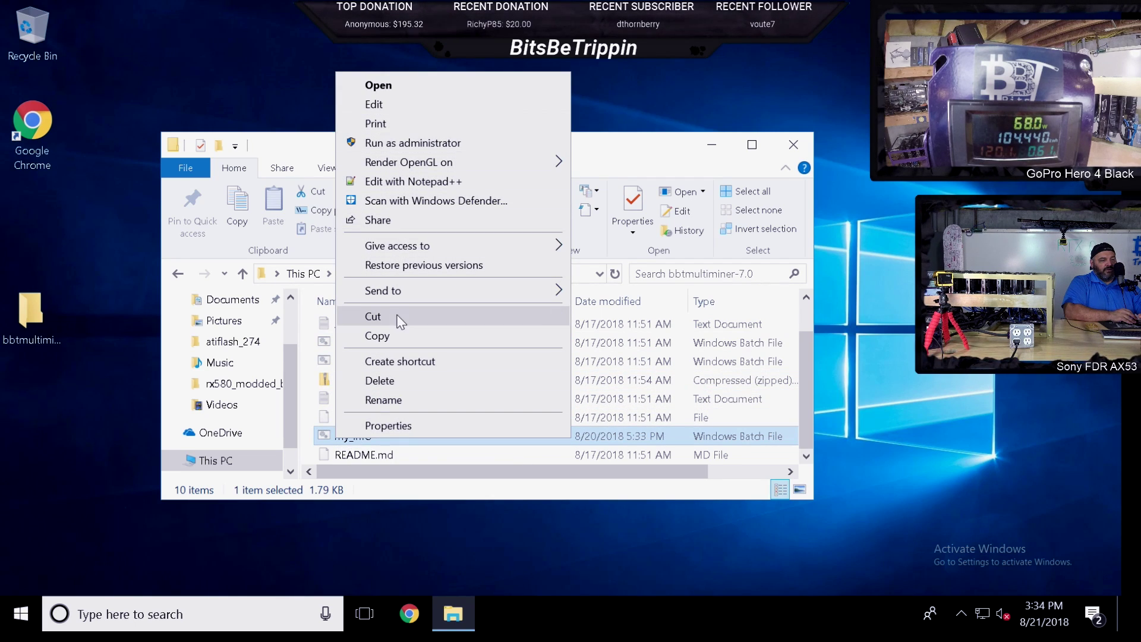
{"action": "left_click", "coordinate": [377, 335]}
{"action": "left_click", "coordinate": [410, 273]}
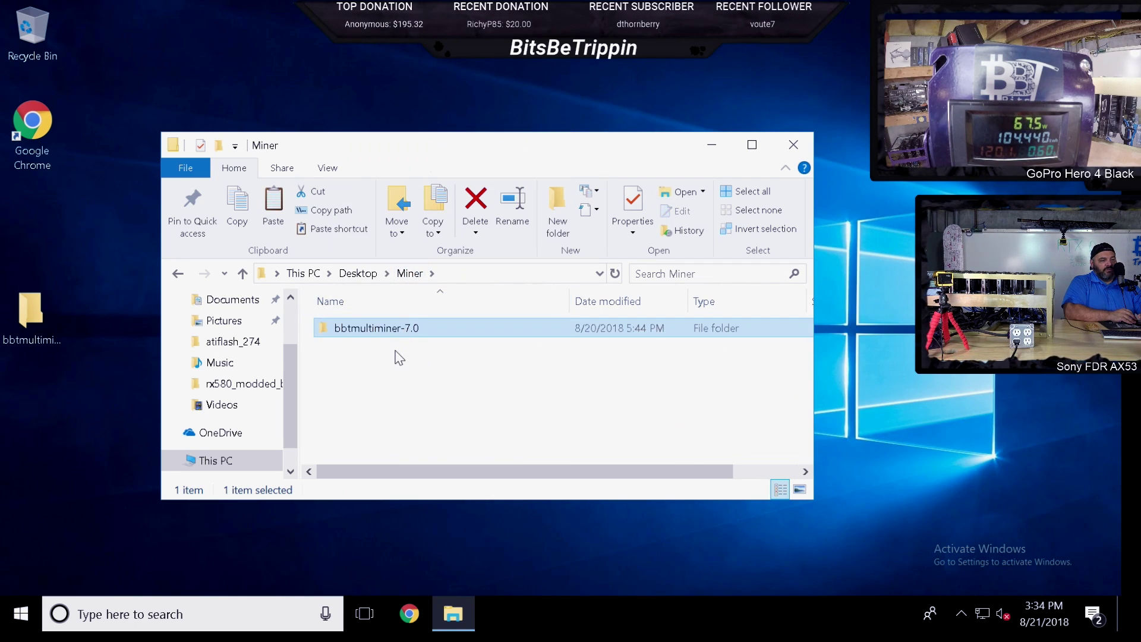
{"action": "right_click", "coordinate": [394, 355]}
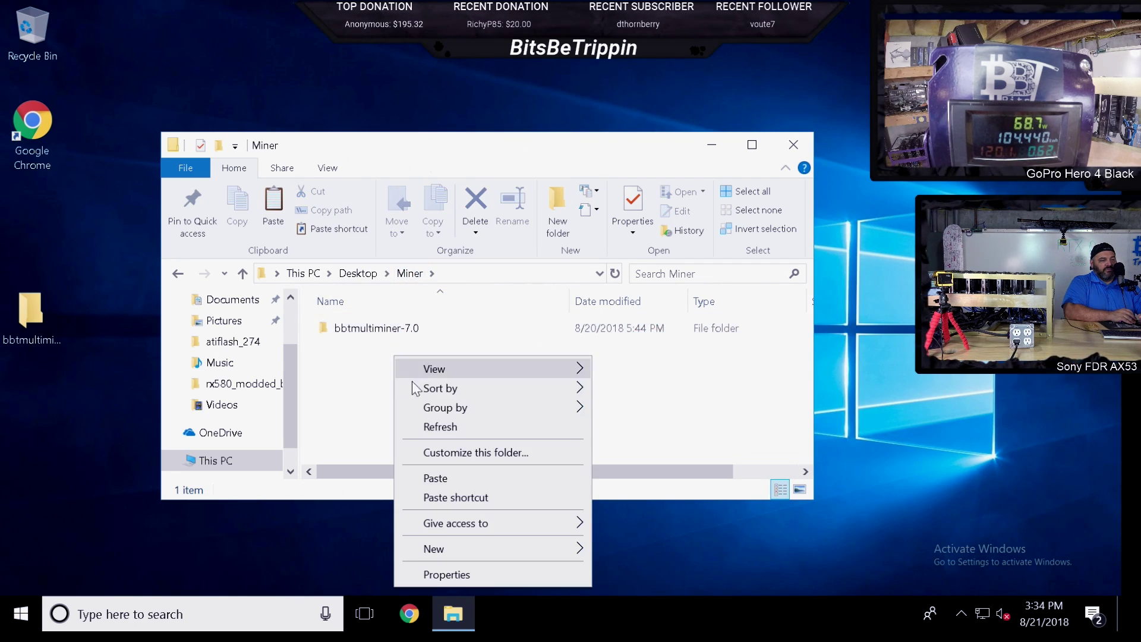
{"action": "left_click", "coordinate": [434, 479]}
Step: Delete the bbtmultiminer-7.0 folder from the Miner folder, keeping only the my_info.bat copy
{"action": "left_click", "coordinate": [395, 330]}
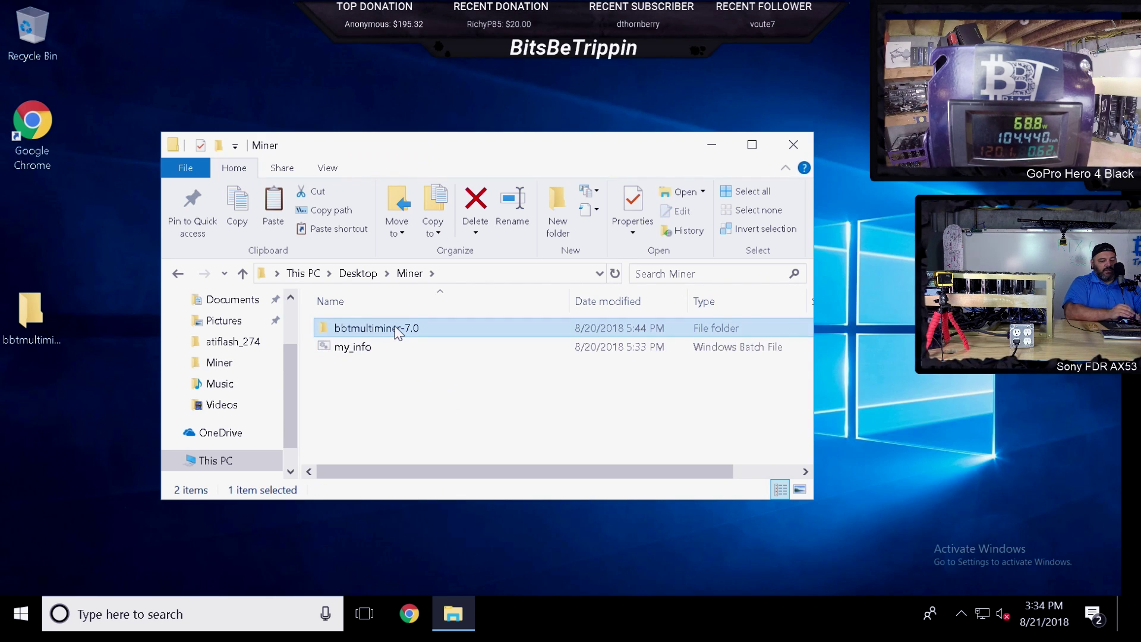
{"action": "key", "text": "Delete"}
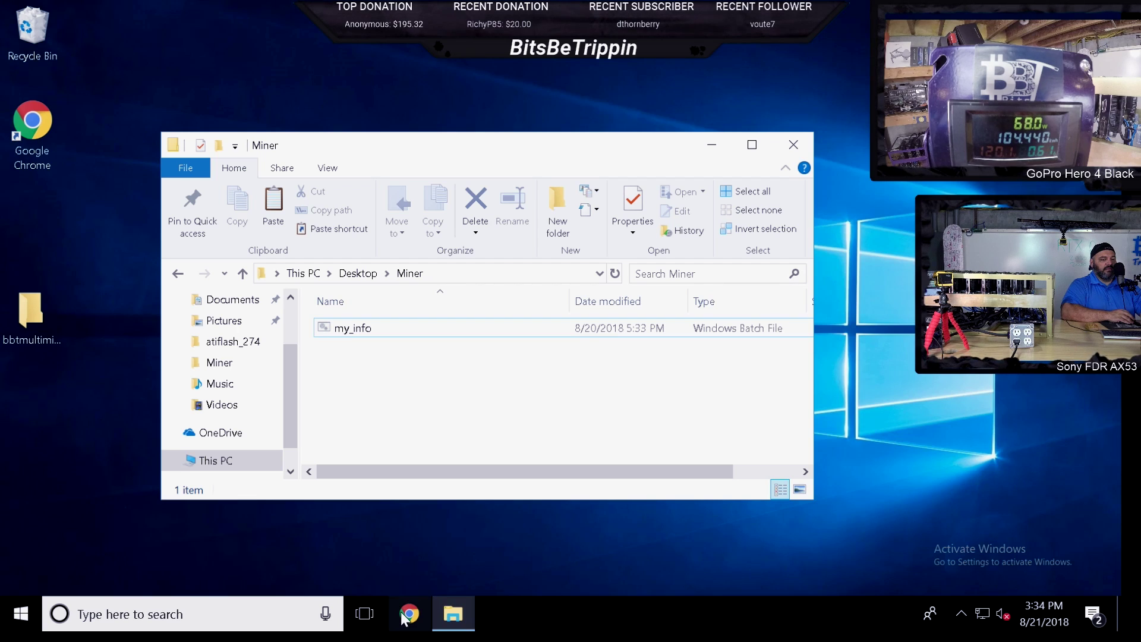
{"action": "left_click", "coordinate": [426, 571]}
Step: Switch to Chrome, go to bitsbetrippin.io and open the article on the official BBT MultiMiner v7.0 release
{"action": "left_click", "coordinate": [409, 613]}
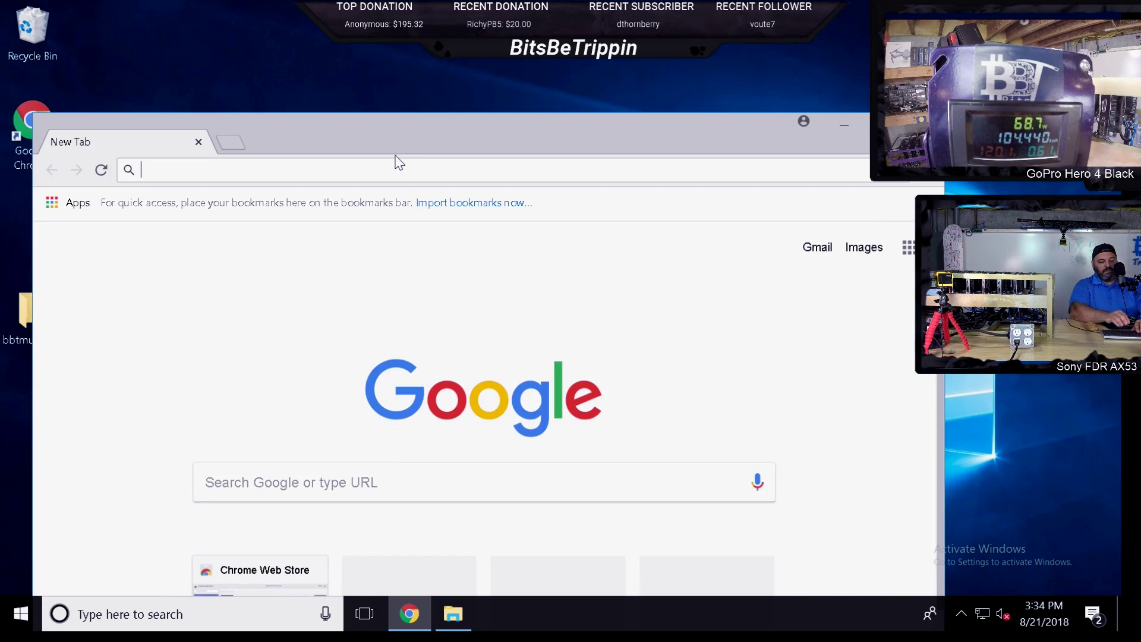
{"action": "type", "text": "bis"}
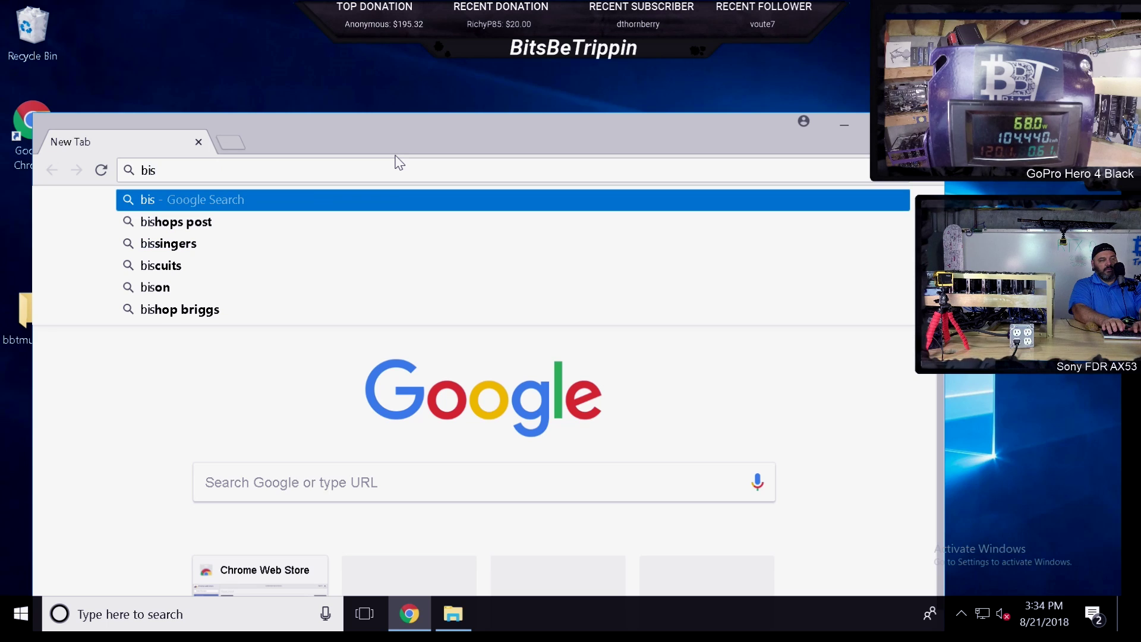
{"action": "key", "text": "BackSpace"}
{"action": "type", "text": "t"}
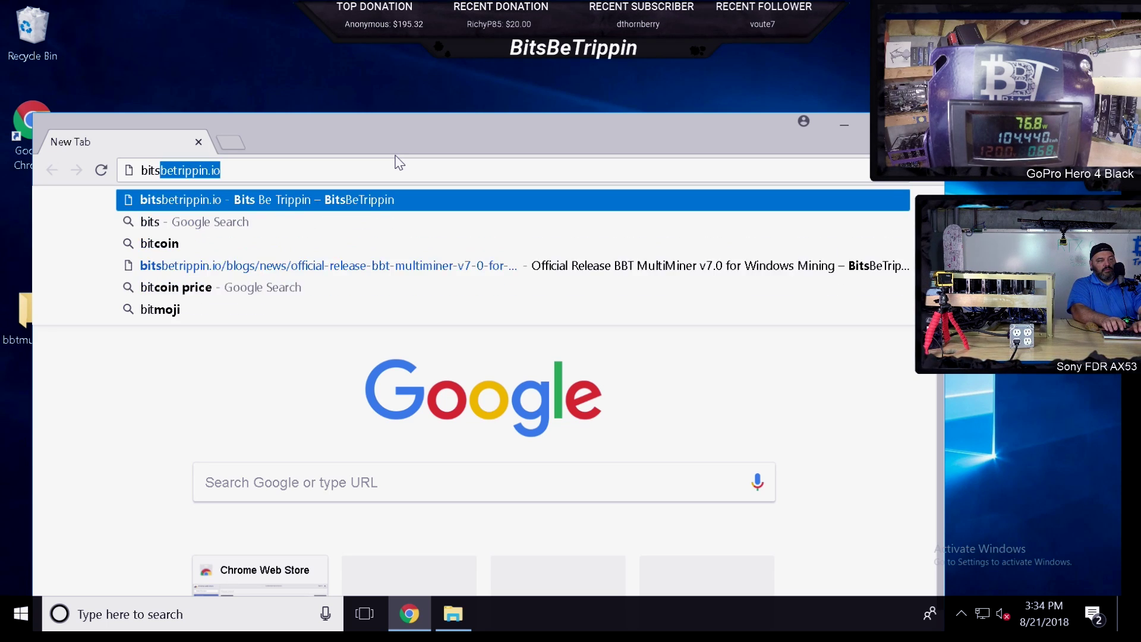
{"action": "key", "text": "Return"}
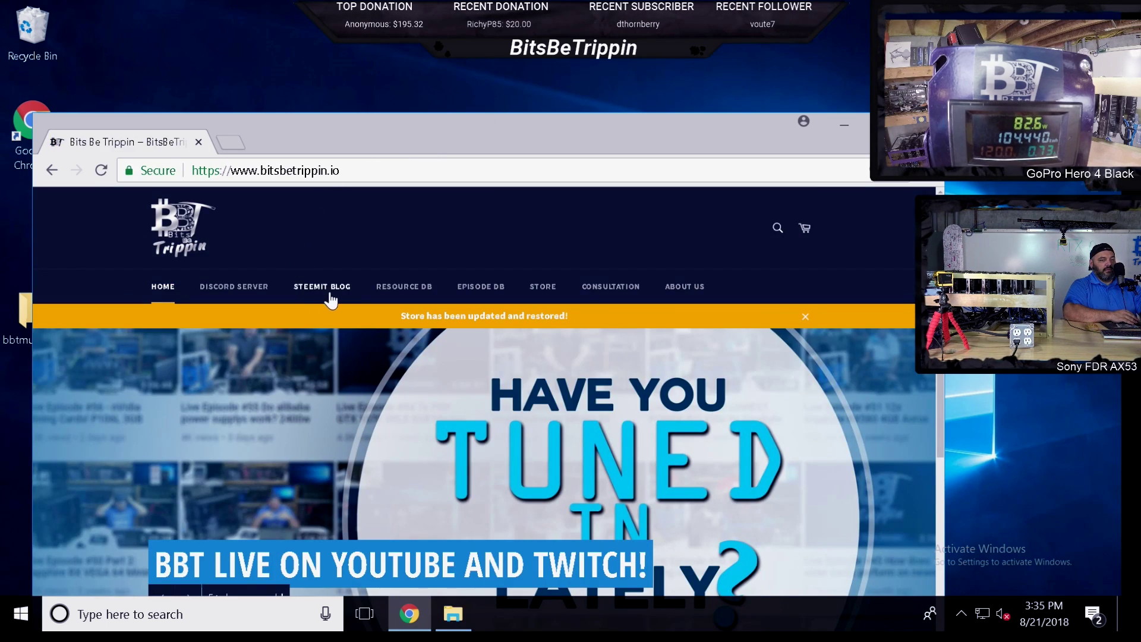
{"action": "scroll", "coordinate": [412, 321], "scroll_direction": "down", "scroll_amount": 5}
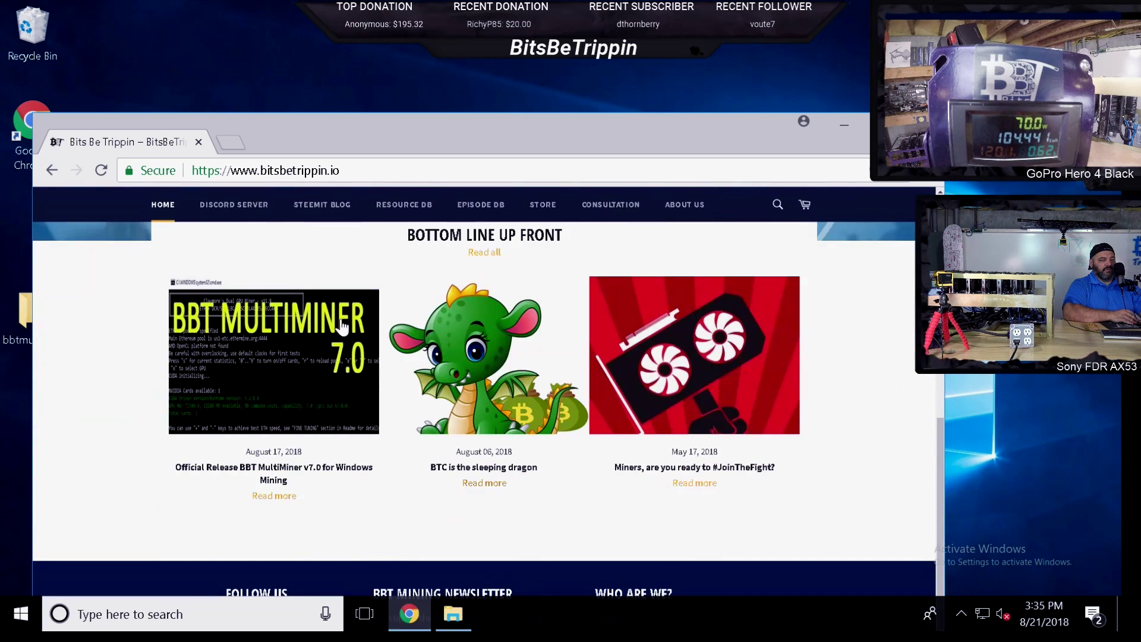
{"action": "left_click", "coordinate": [265, 497]}
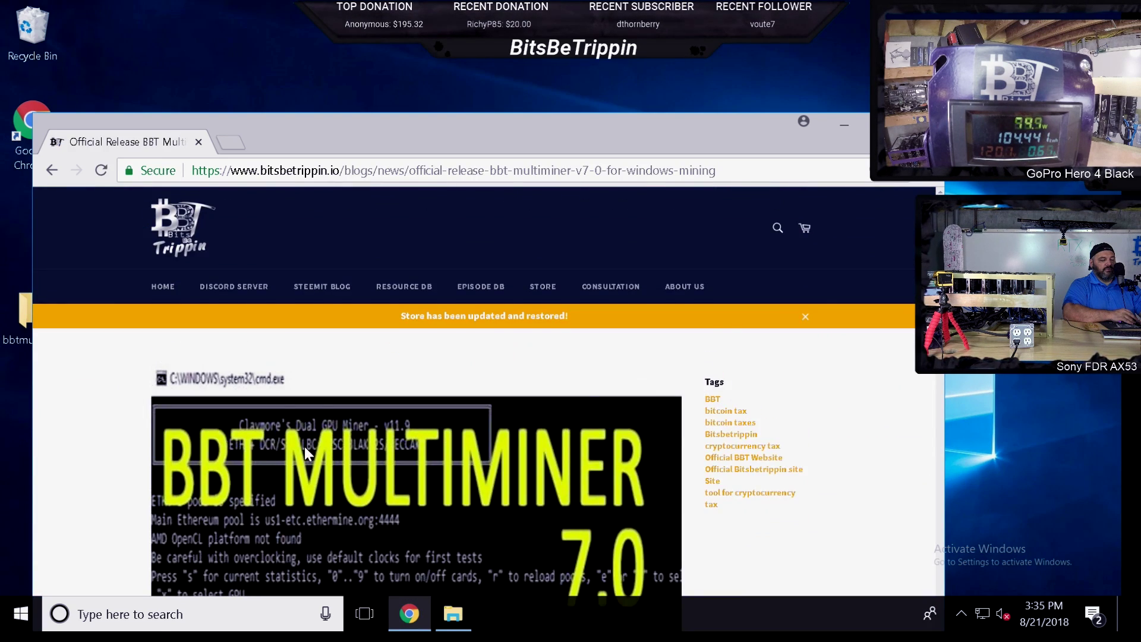
Step: Follow the article's GitHub download link and download bbtmultiminer-v7.0.zip from the release assets
{"action": "scroll", "coordinate": [304, 446], "scroll_direction": "down", "scroll_amount": 8}
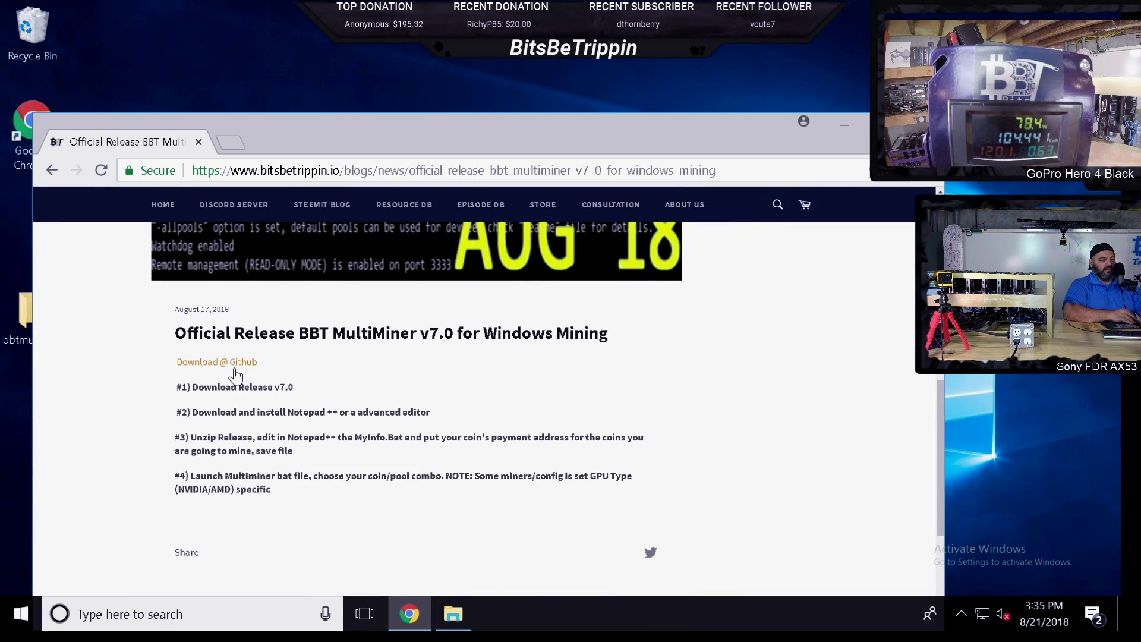
{"action": "left_click", "coordinate": [234, 367]}
{"action": "scroll", "coordinate": [402, 356], "scroll_direction": "down", "scroll_amount": 2}
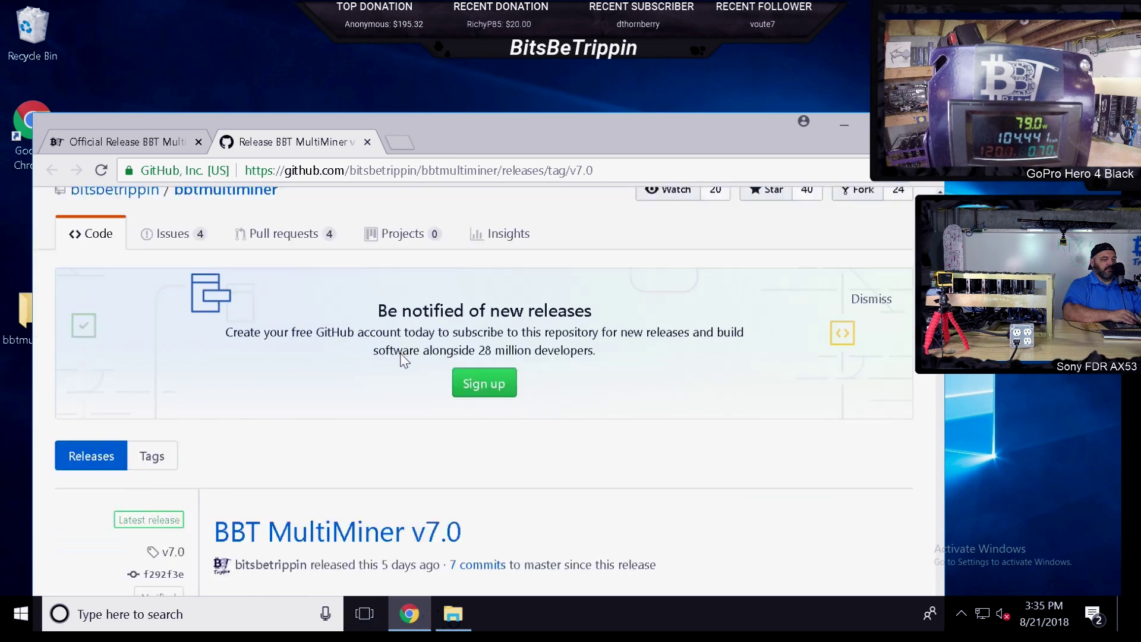
{"action": "scroll", "coordinate": [404, 360], "scroll_direction": "down", "scroll_amount": 4}
{"action": "left_click", "coordinate": [302, 386]}
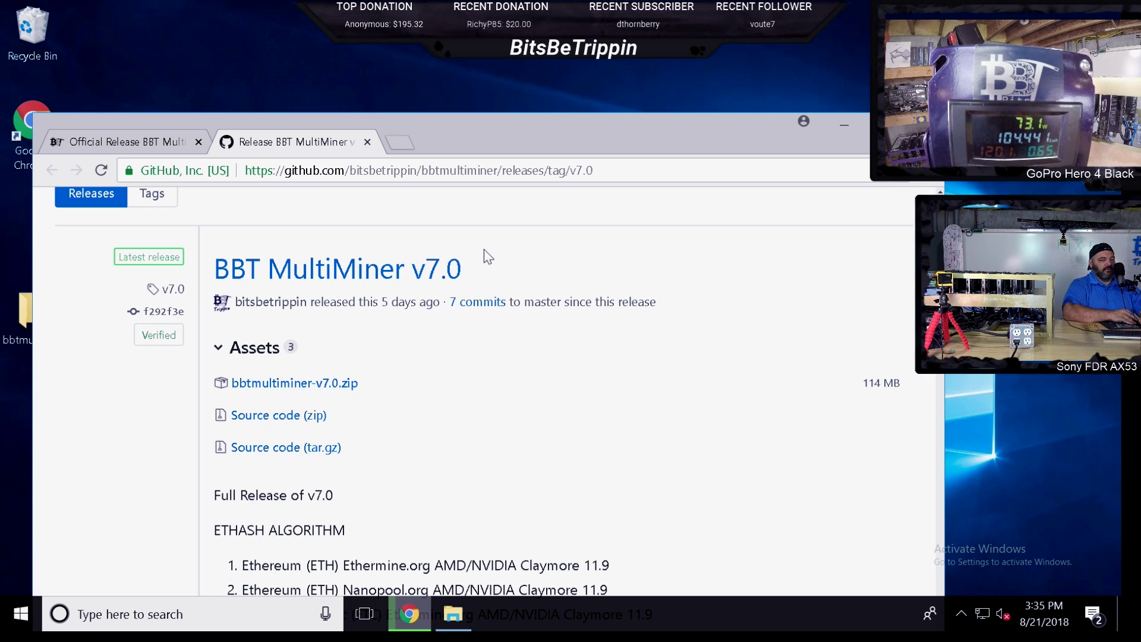
{"action": "left_click_drag", "start_coordinate": [542, 116], "coordinate": [566, 95]}
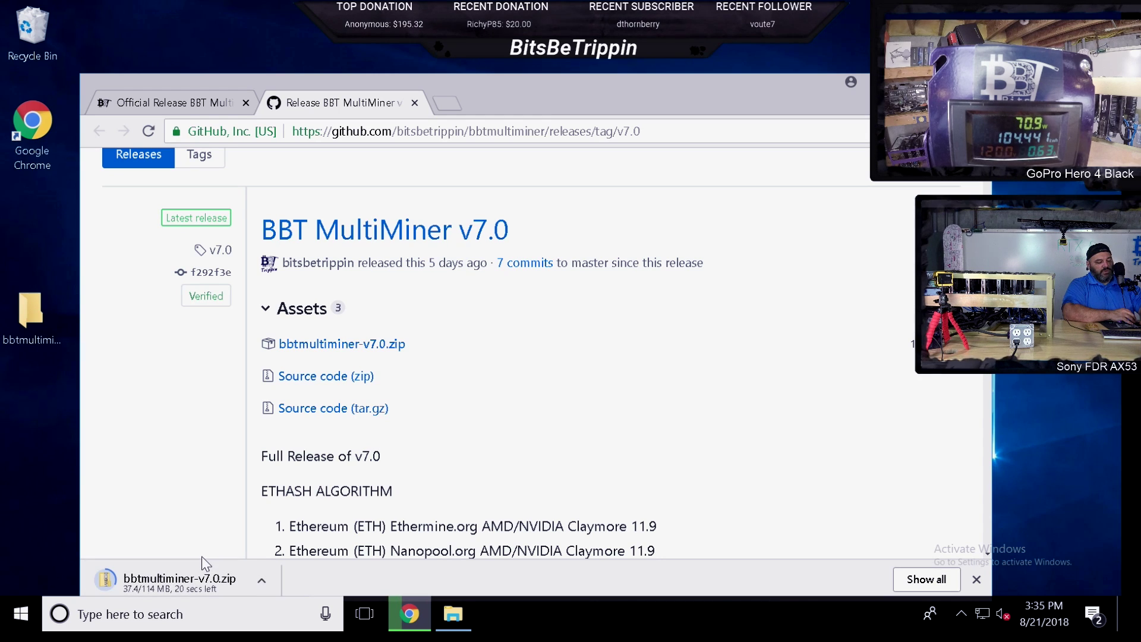
Step: Locate the downloaded bbtmultiminer-v7.0.zip and extract it into the Miner folder on the Desktop, skipping the existing my_info.bat
{"action": "key", "text": "ctrl+j"}
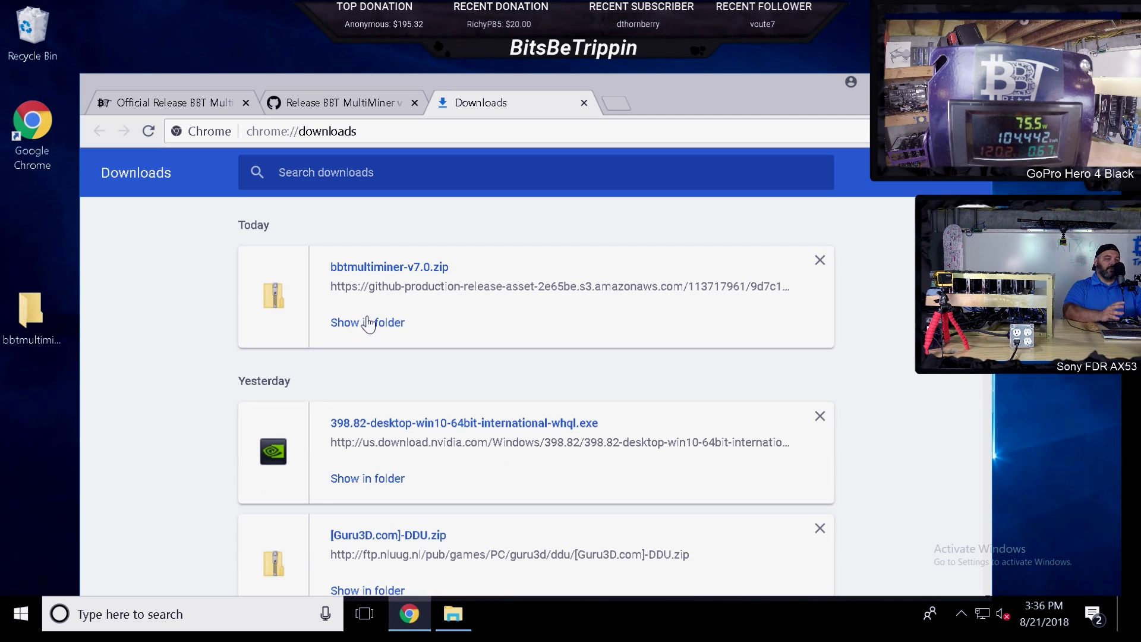
{"action": "left_click", "coordinate": [368, 323]}
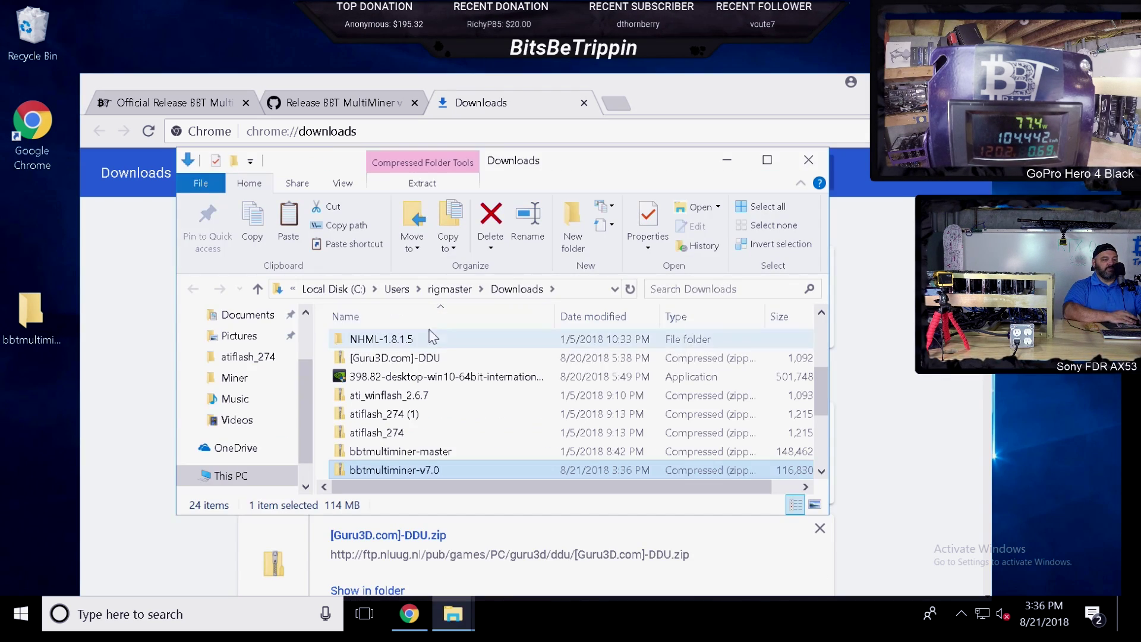
{"action": "right_click", "coordinate": [359, 468]}
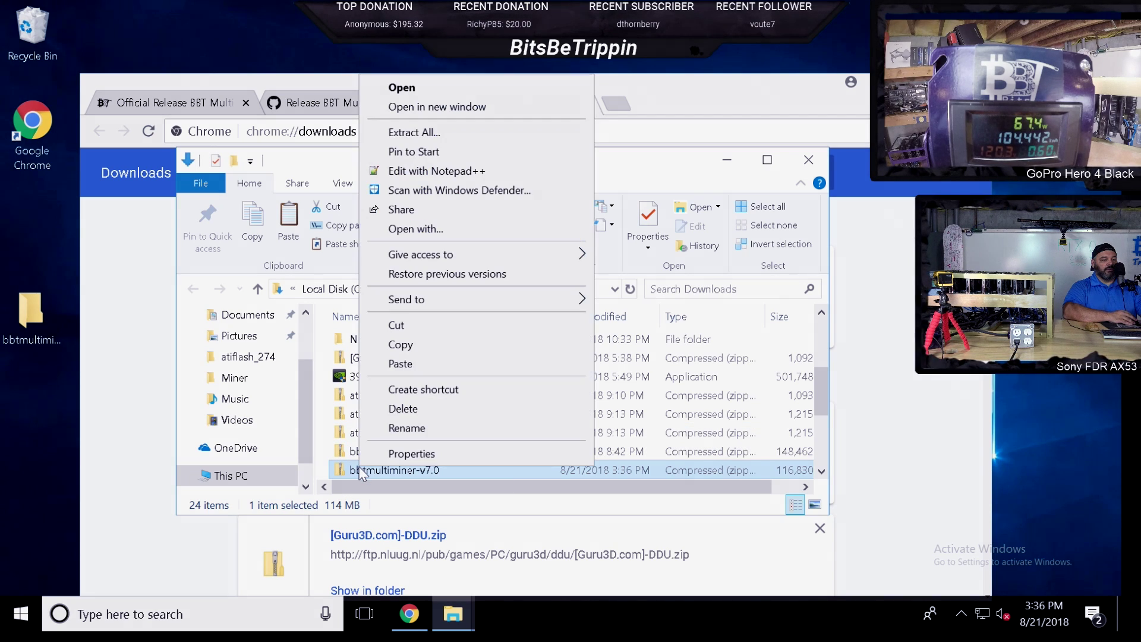
{"action": "left_click", "coordinate": [430, 135]}
{"action": "left_click", "coordinate": [733, 231]}
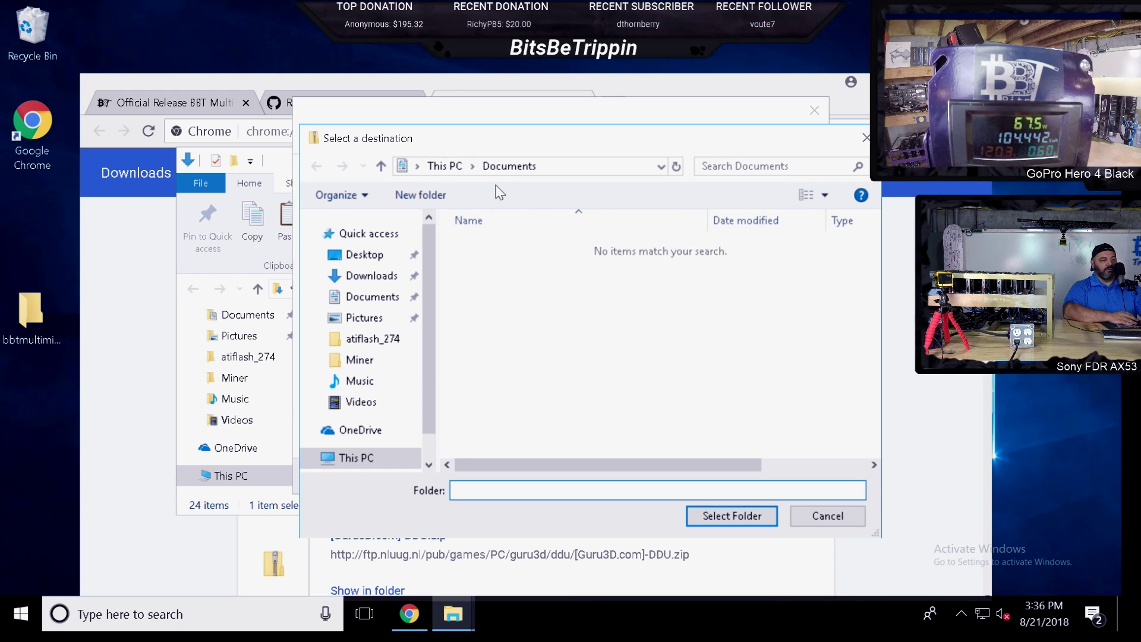
{"action": "left_click", "coordinate": [377, 257]}
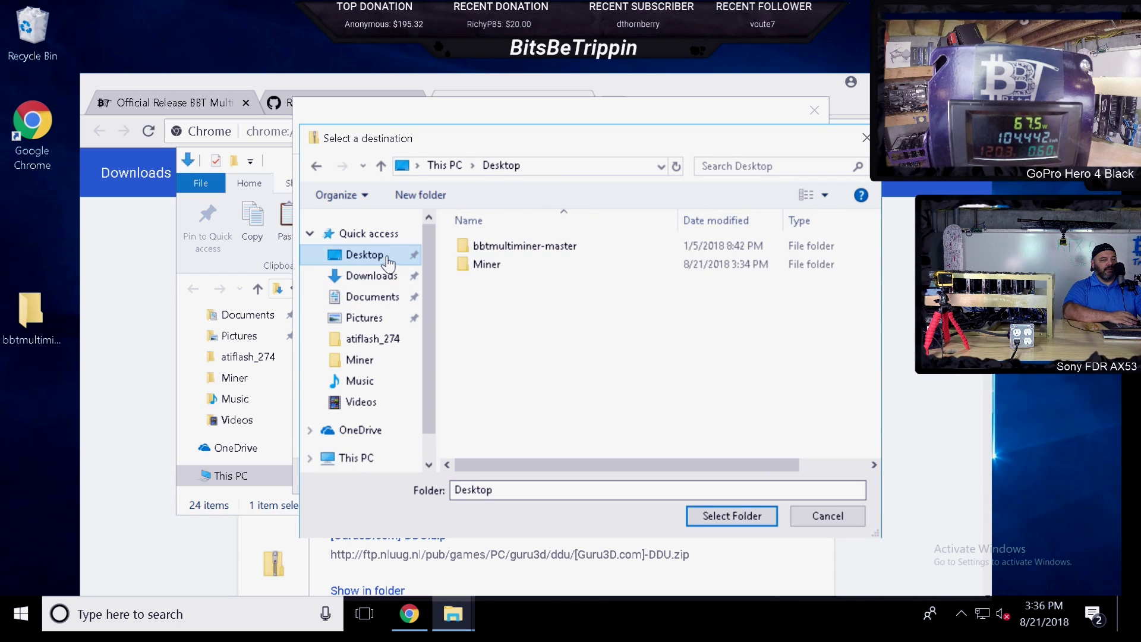
{"action": "double_click", "coordinate": [494, 265]}
{"action": "left_click", "coordinate": [731, 515]}
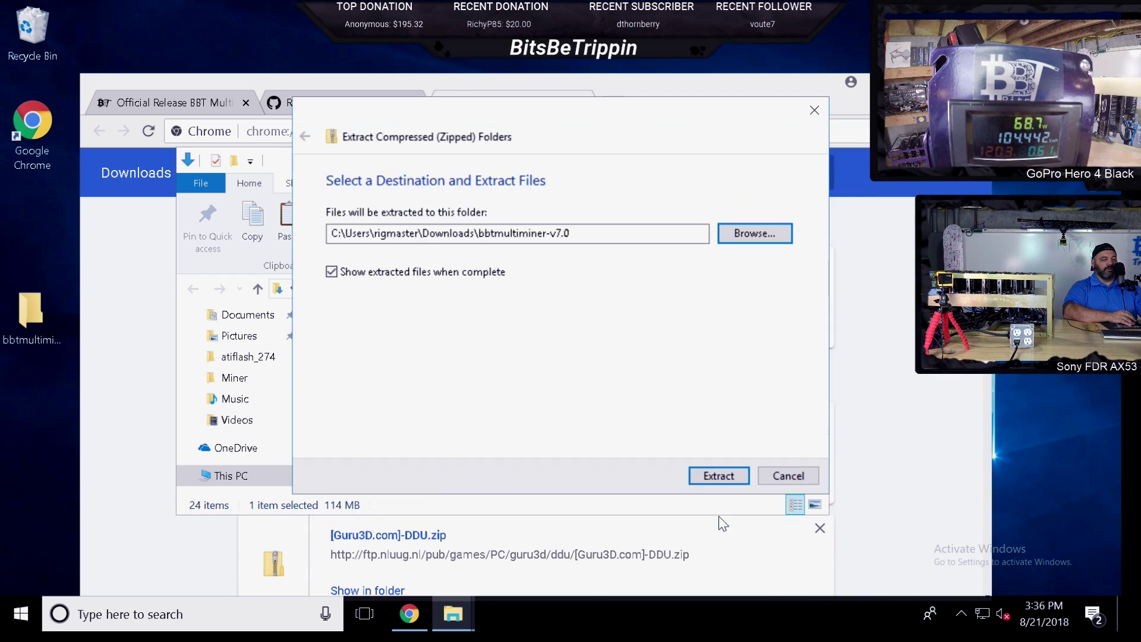
{"action": "left_click", "coordinate": [720, 471]}
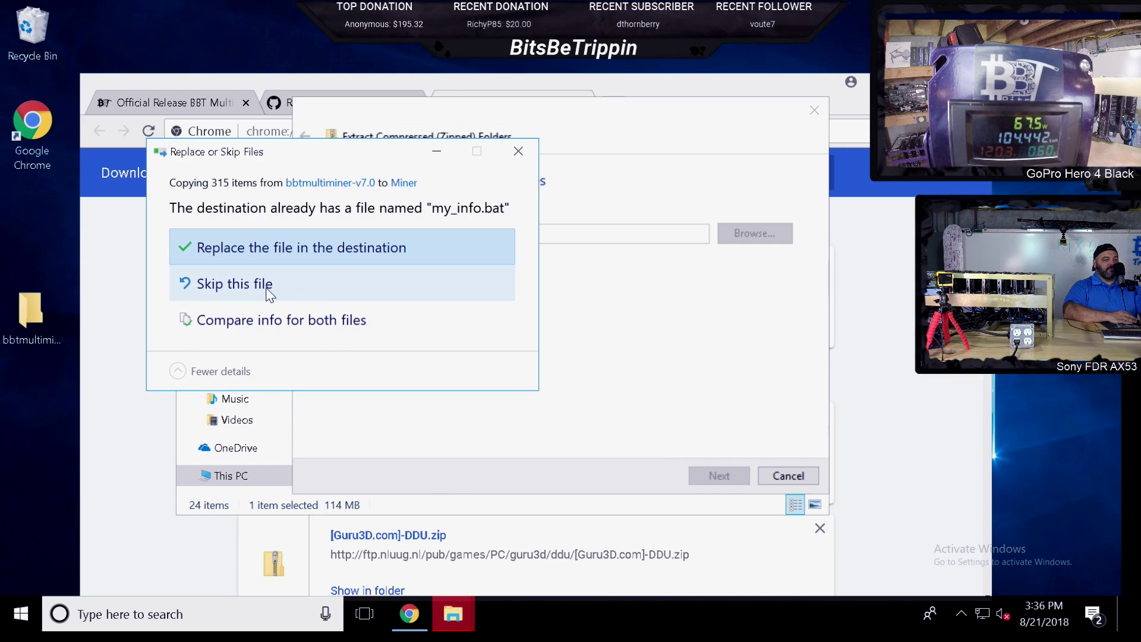
{"action": "left_click", "coordinate": [270, 295]}
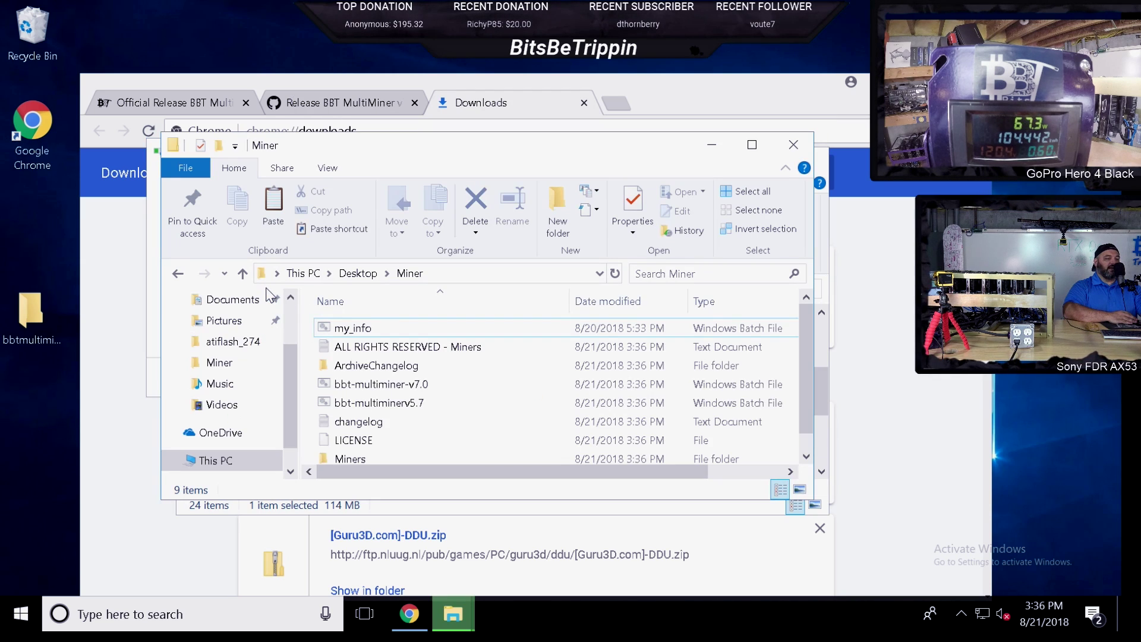
Step: Launch bbt-multiminer-v7.0.bat from the Miner folder and allow it to run despite the SmartScreen block
{"action": "scroll", "coordinate": [517, 426], "scroll_direction": "down", "scroll_amount": 1}
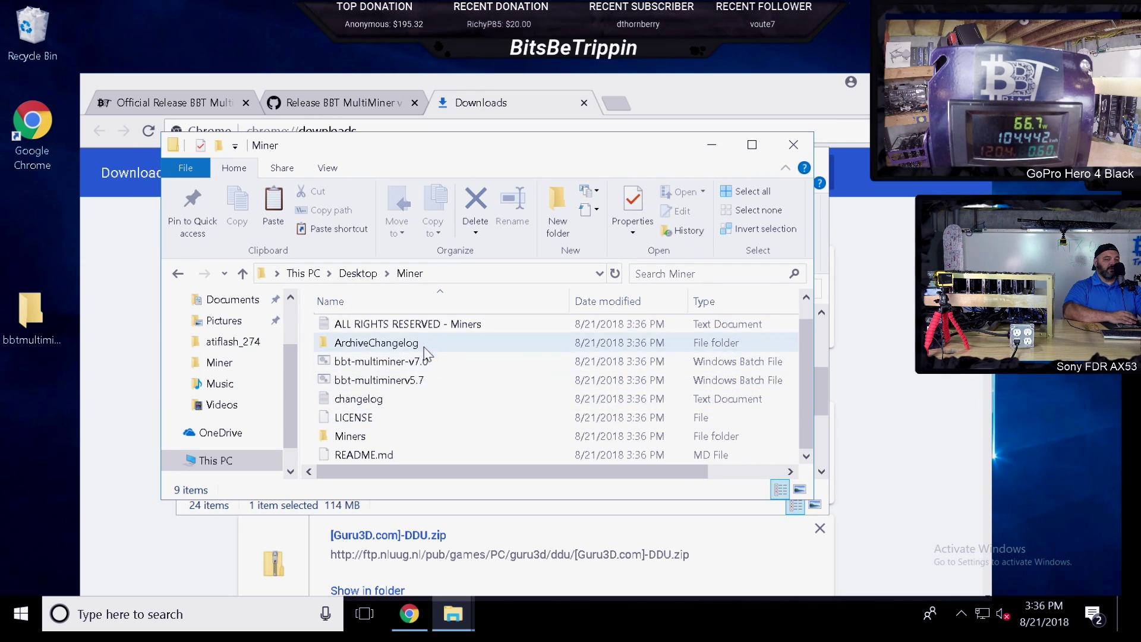
{"action": "scroll", "coordinate": [383, 403], "scroll_direction": "up", "scroll_amount": 1}
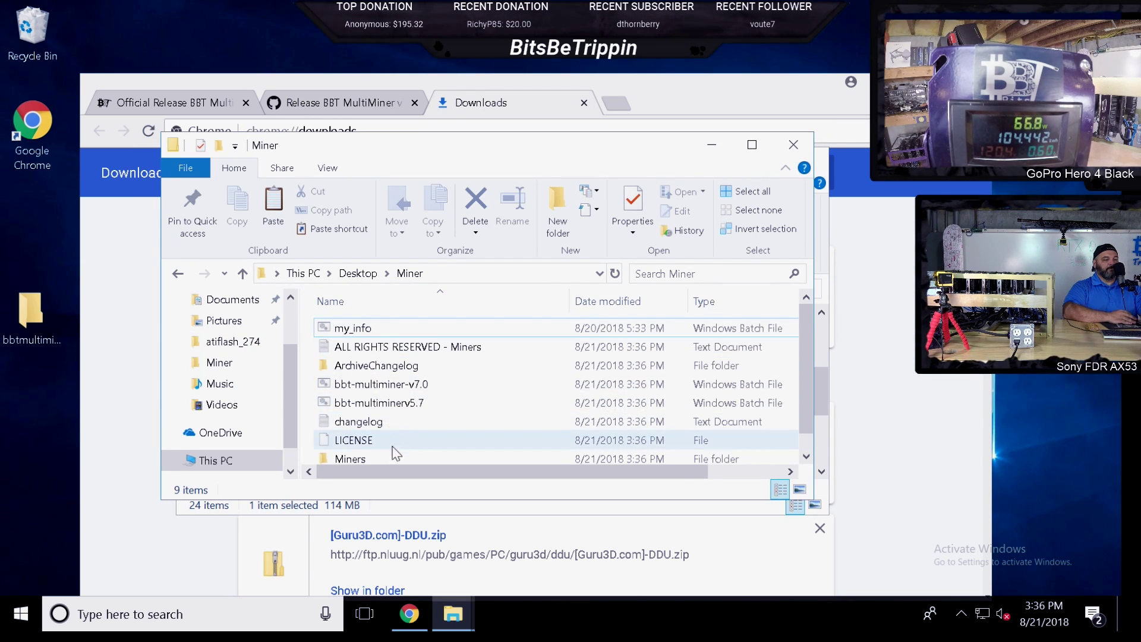
{"action": "left_click", "coordinate": [386, 386]}
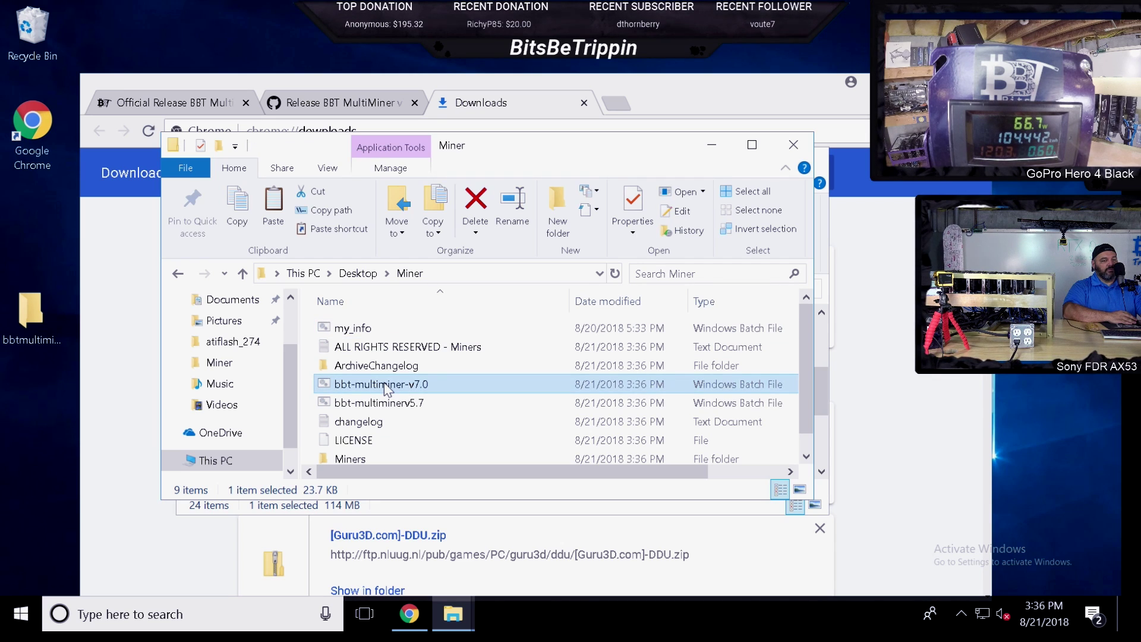
{"action": "double_click", "coordinate": [384, 384]}
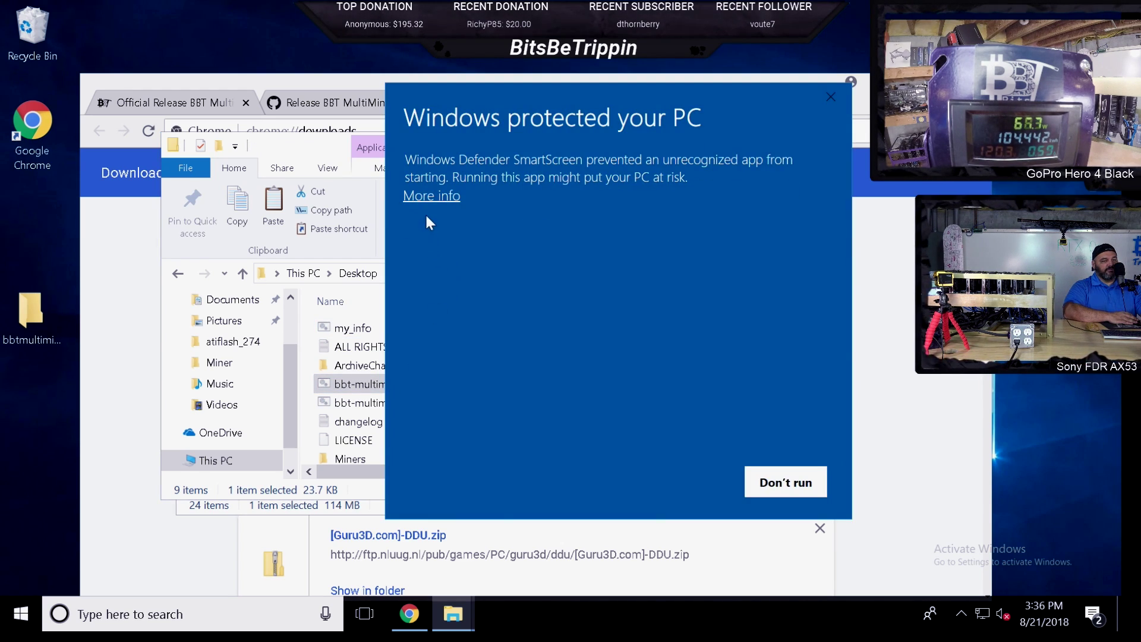
{"action": "left_click", "coordinate": [430, 199]}
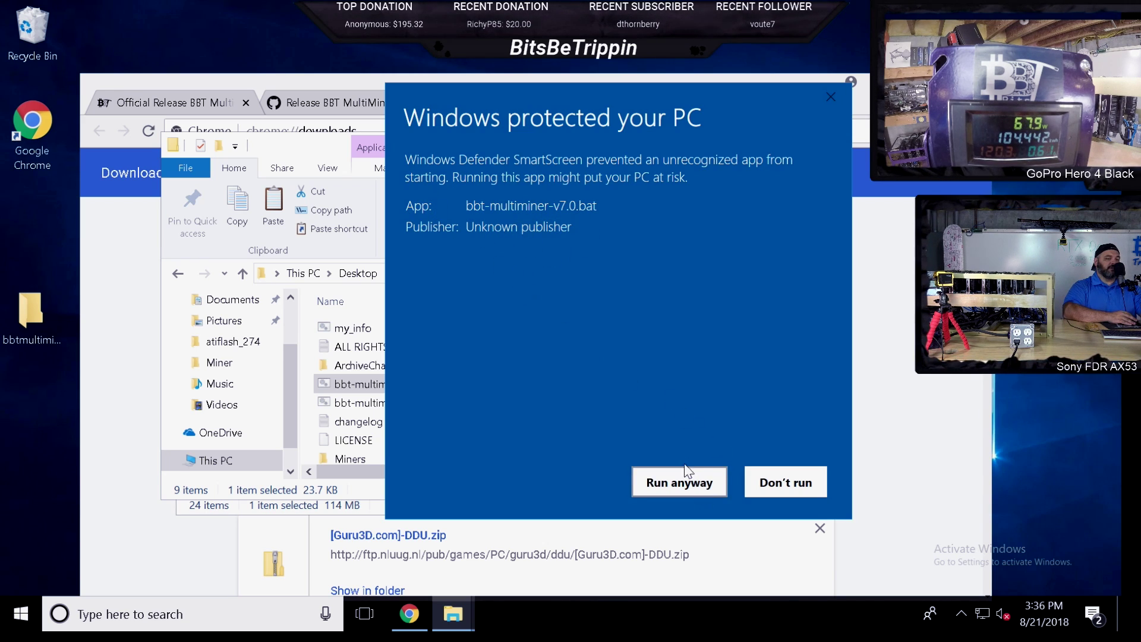
{"action": "left_click", "coordinate": [667, 473]}
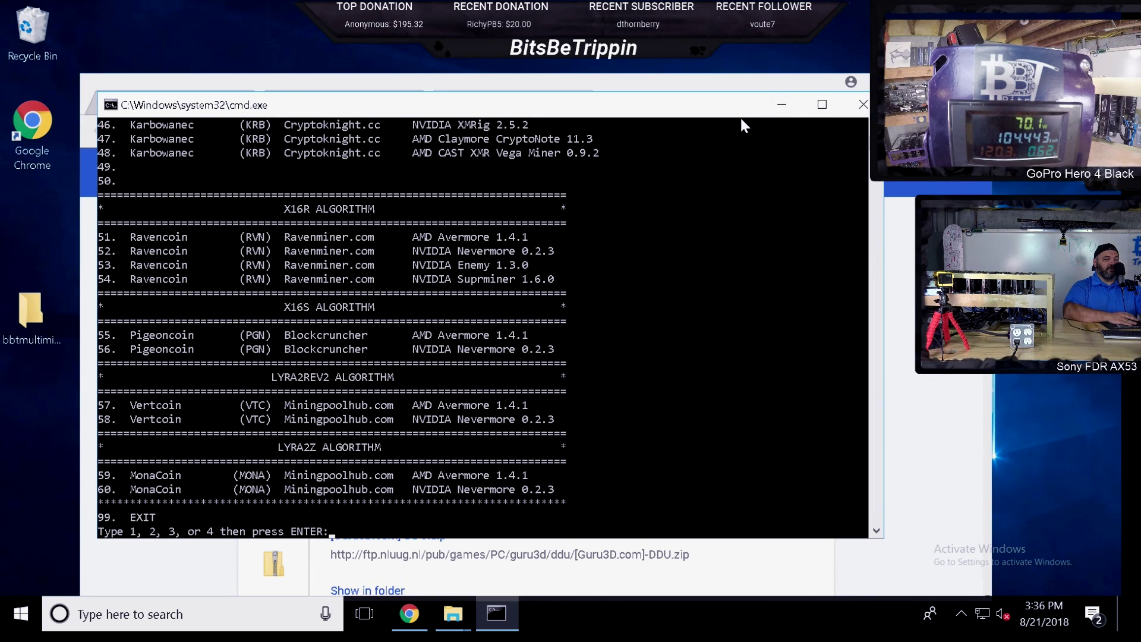
Step: Close the Chrome window and bring the BBT MultiMiner console into clear view
{"action": "left_click", "coordinate": [753, 94]}
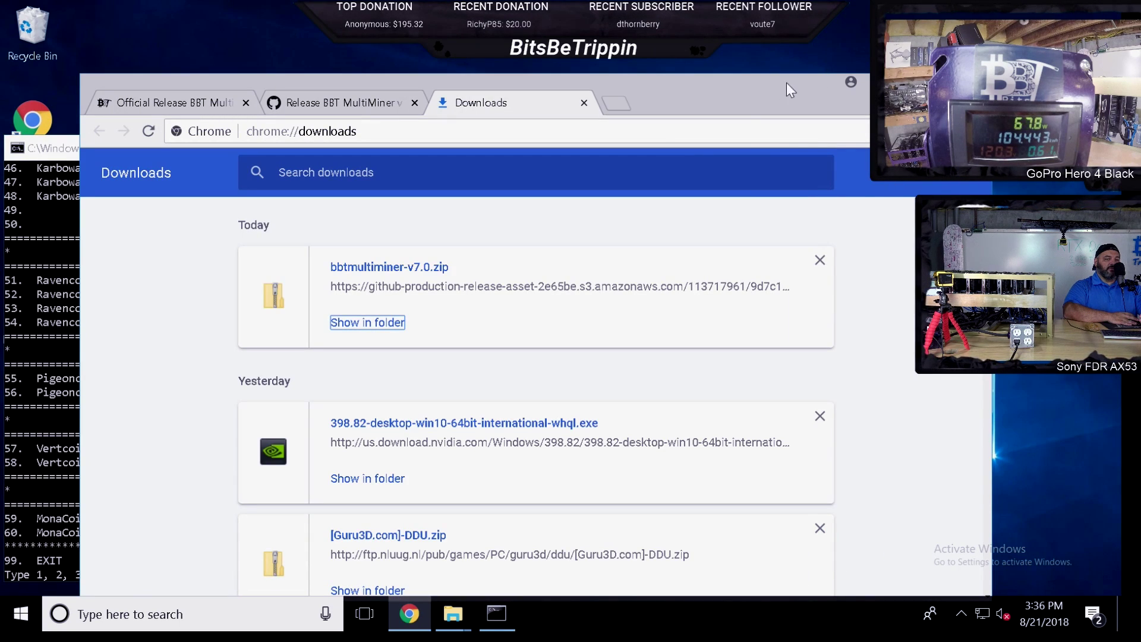
{"action": "left_click_drag", "start_coordinate": [913, 79], "coordinate": [763, 124]}
{"action": "left_click", "coordinate": [815, 126]}
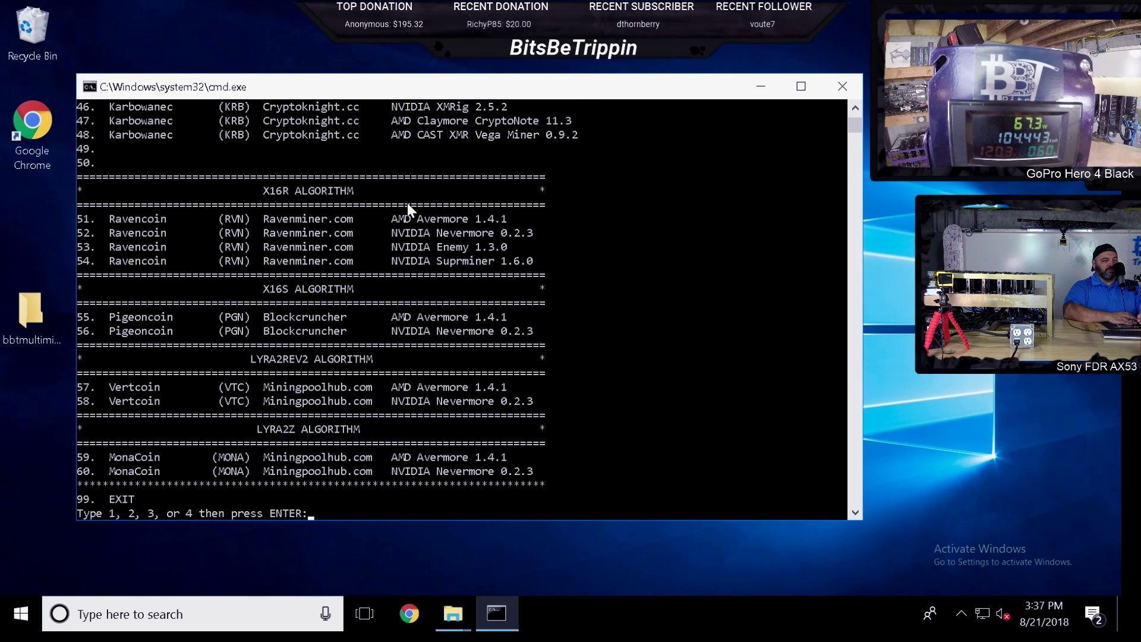
Step: Examine the MultiMiner menu of coins, pools and AMD/NVIDIA miners across all the listed algorithms
{"action": "scroll", "coordinate": [408, 204], "scroll_direction": "up", "scroll_amount": 15}
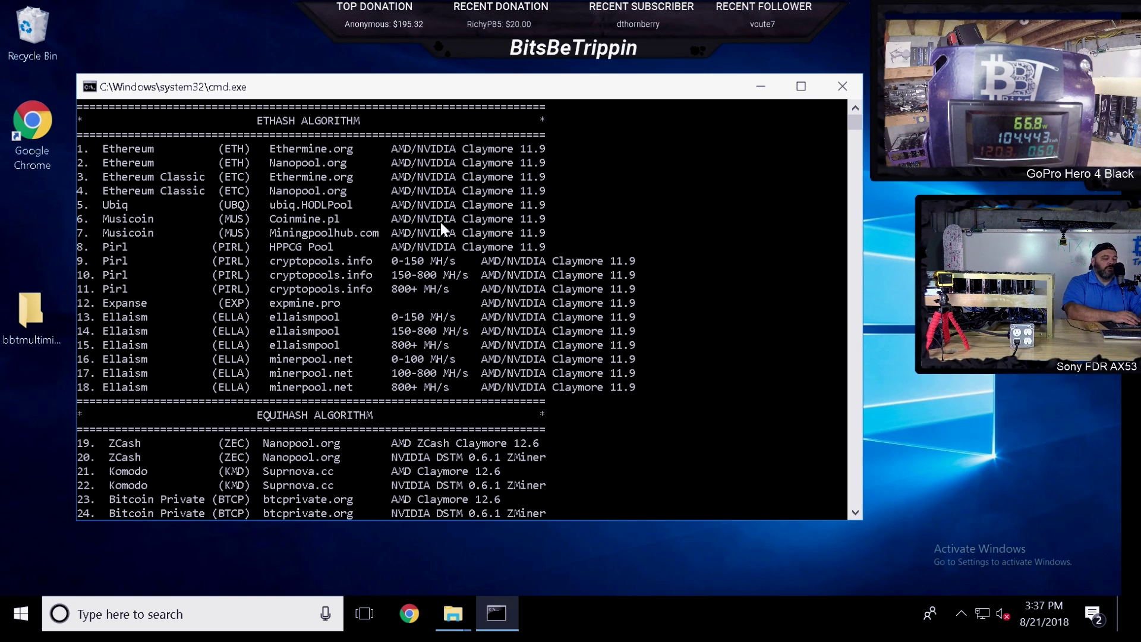
{"action": "scroll", "coordinate": [450, 257], "scroll_direction": "down", "scroll_amount": 10}
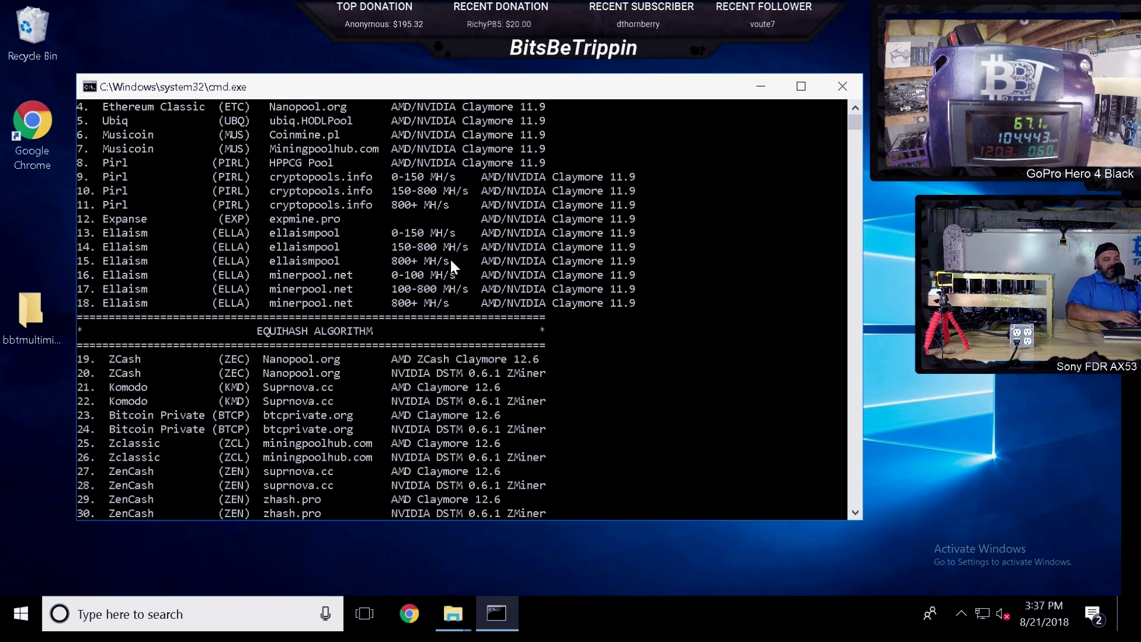
{"action": "scroll", "coordinate": [455, 259], "scroll_direction": "down", "scroll_amount": 4}
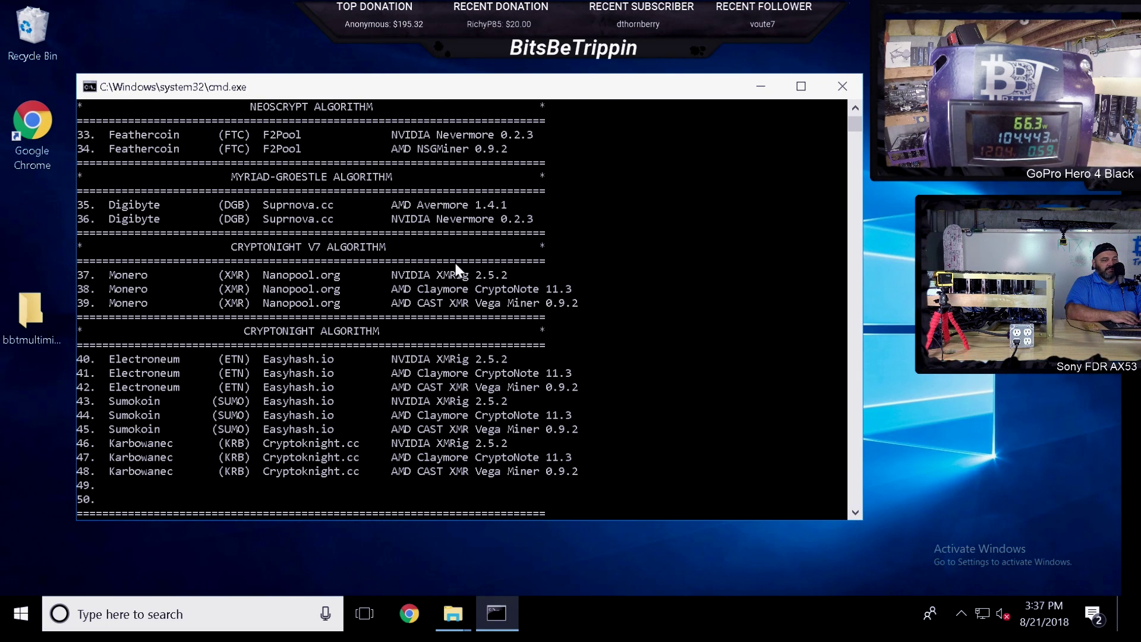
{"action": "scroll", "coordinate": [455, 263], "scroll_direction": "down", "scroll_amount": 1}
{"action": "scroll", "coordinate": [455, 262], "scroll_direction": "down", "scroll_amount": 3}
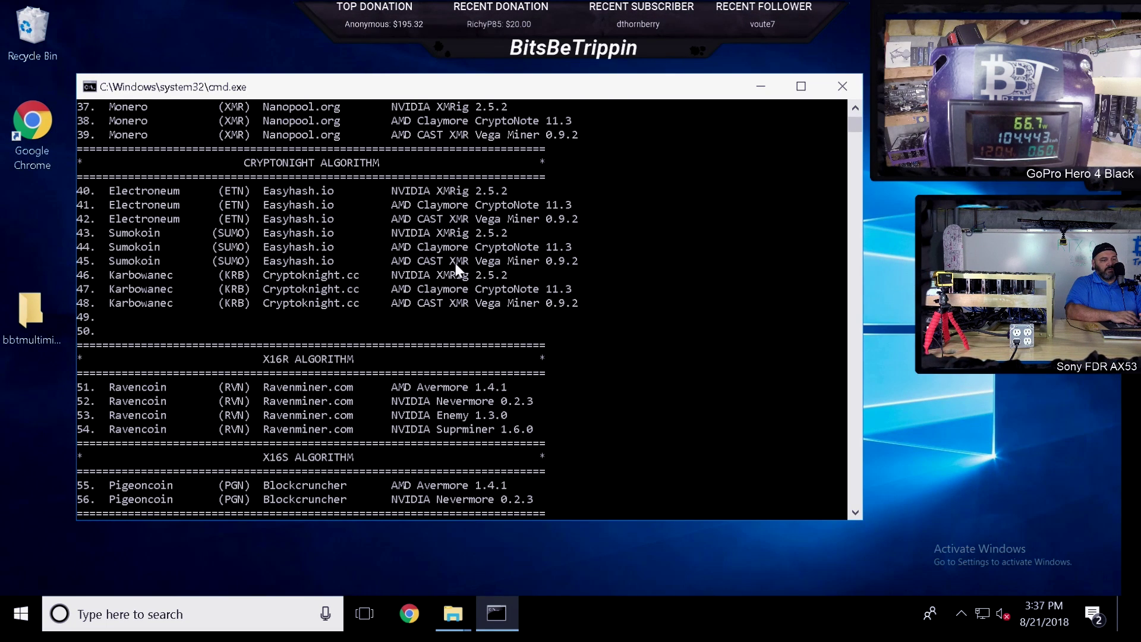
{"action": "scroll", "coordinate": [456, 263], "scroll_direction": "down", "scroll_amount": 3}
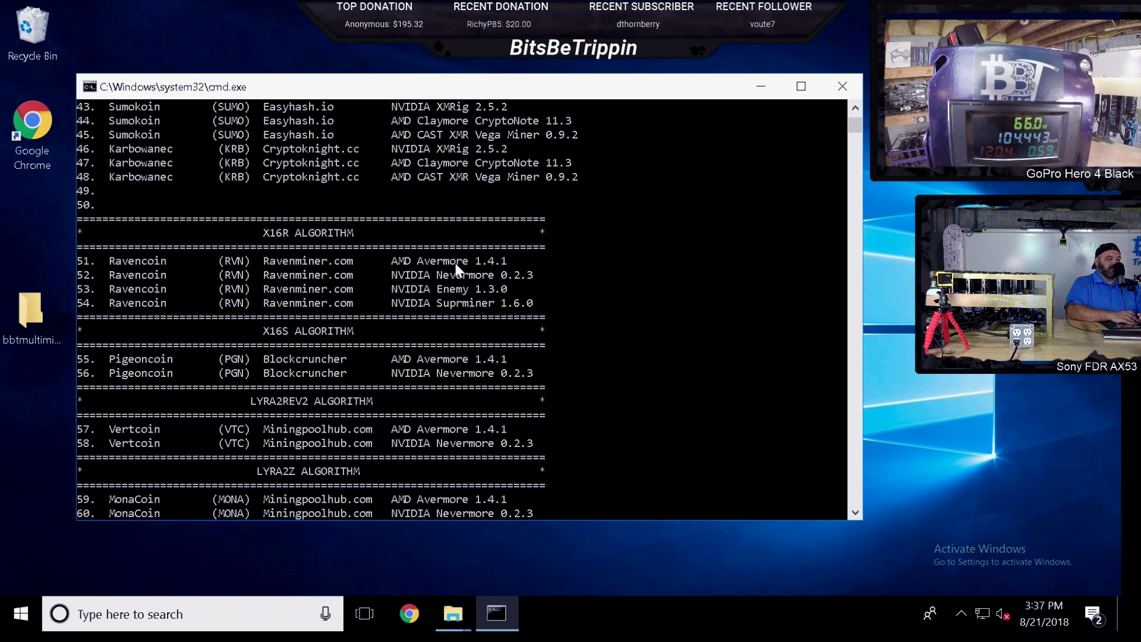
{"action": "scroll", "coordinate": [456, 262], "scroll_direction": "up", "scroll_amount": 11}
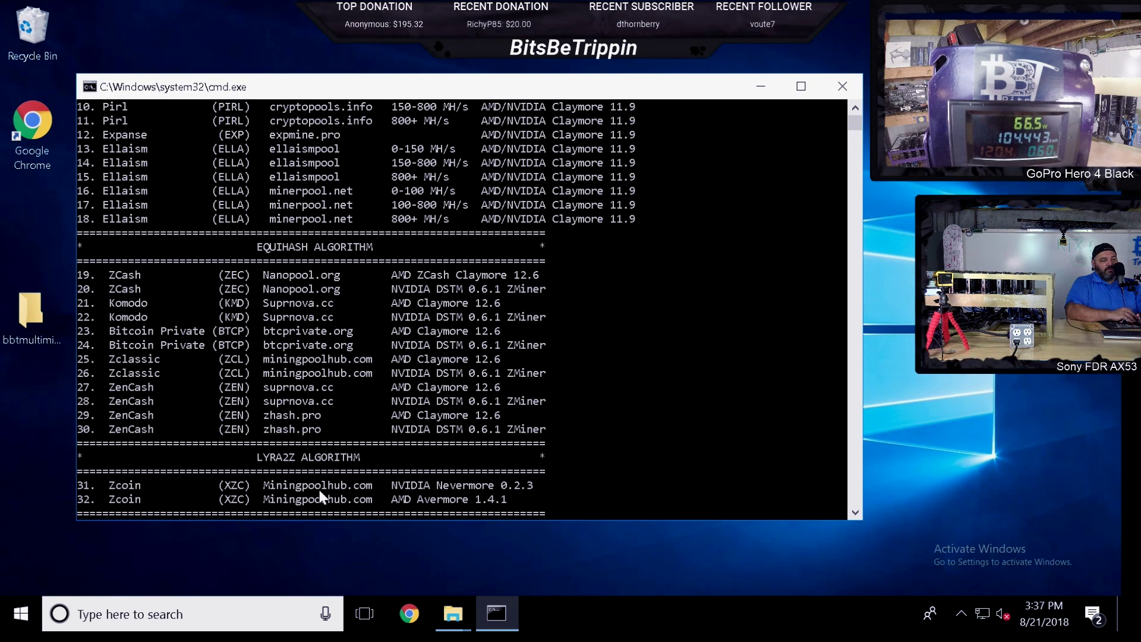